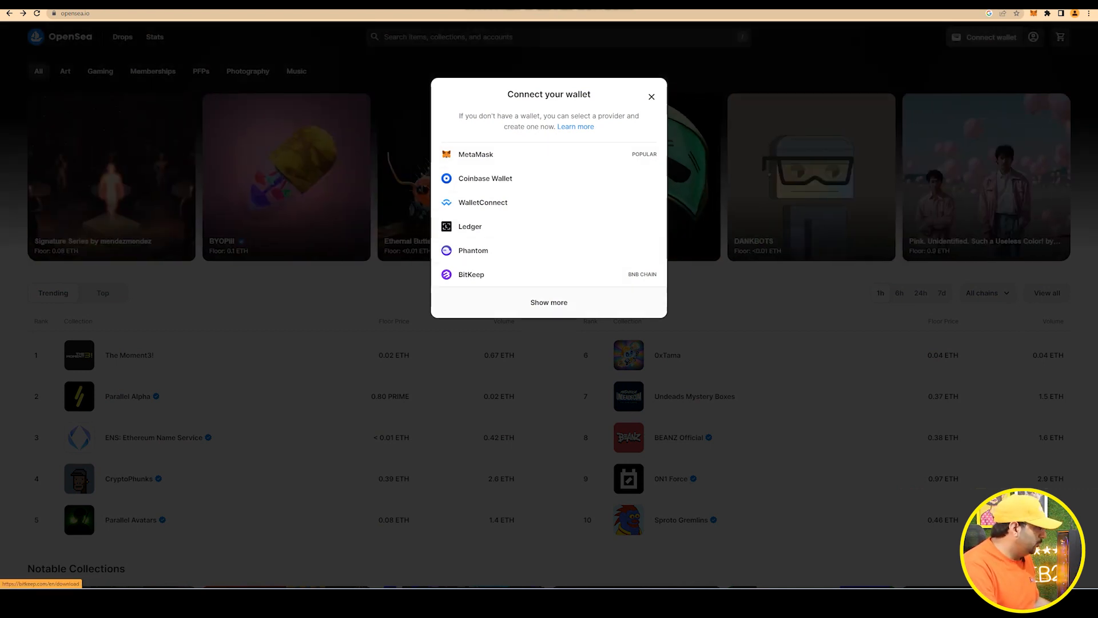
Connect the MetaMask wallet to OpenSea, entering the wallet password to unlock it
left_click(548, 302)
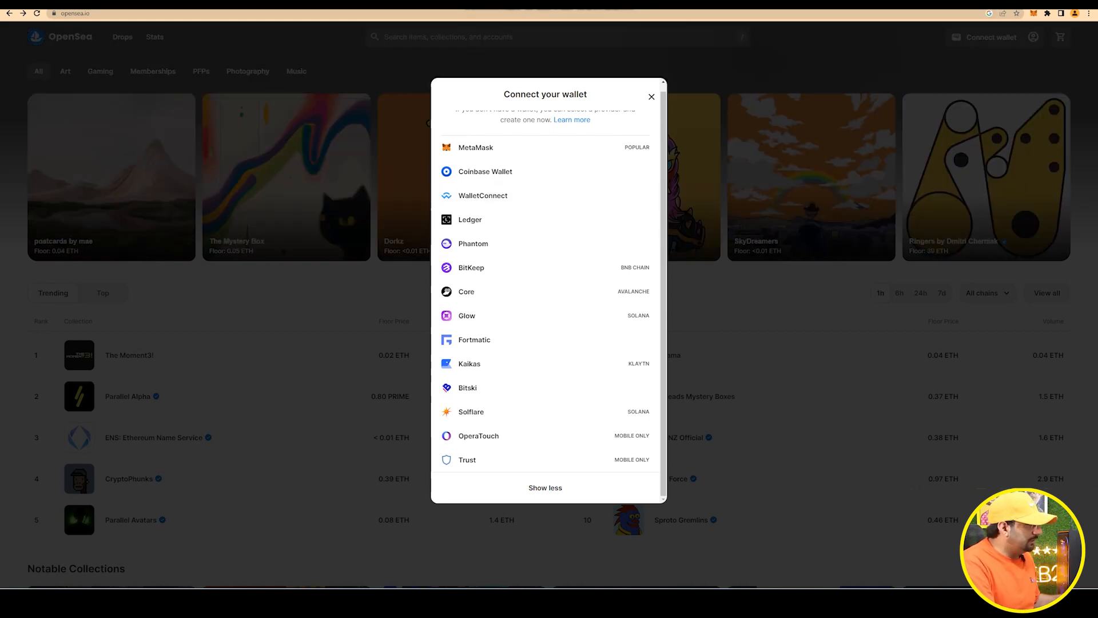
left_click(545, 148)
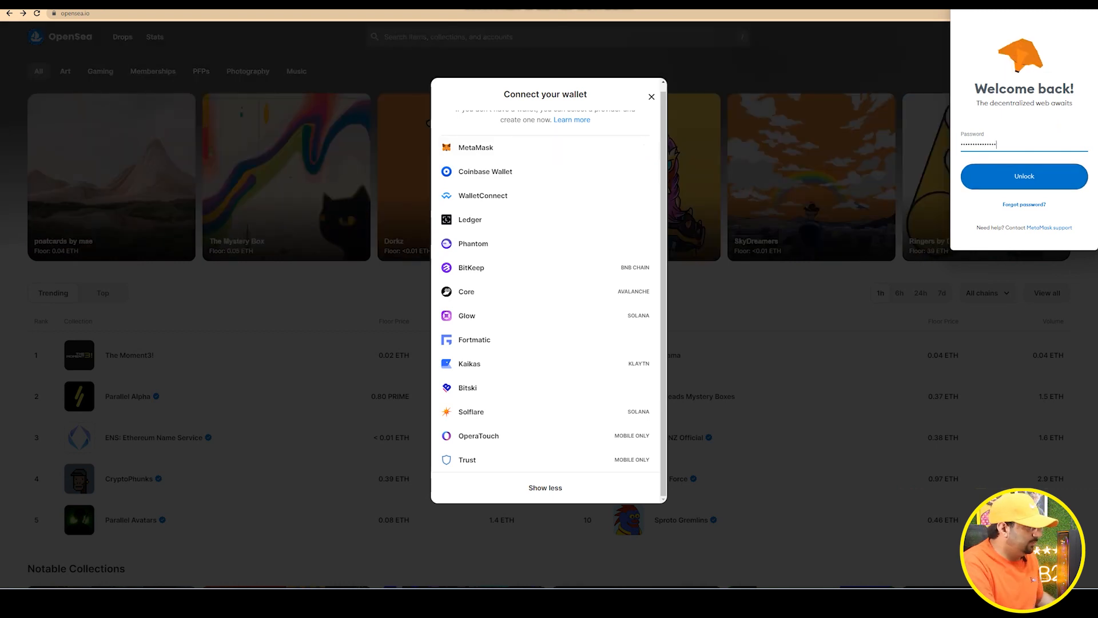
key("Return")
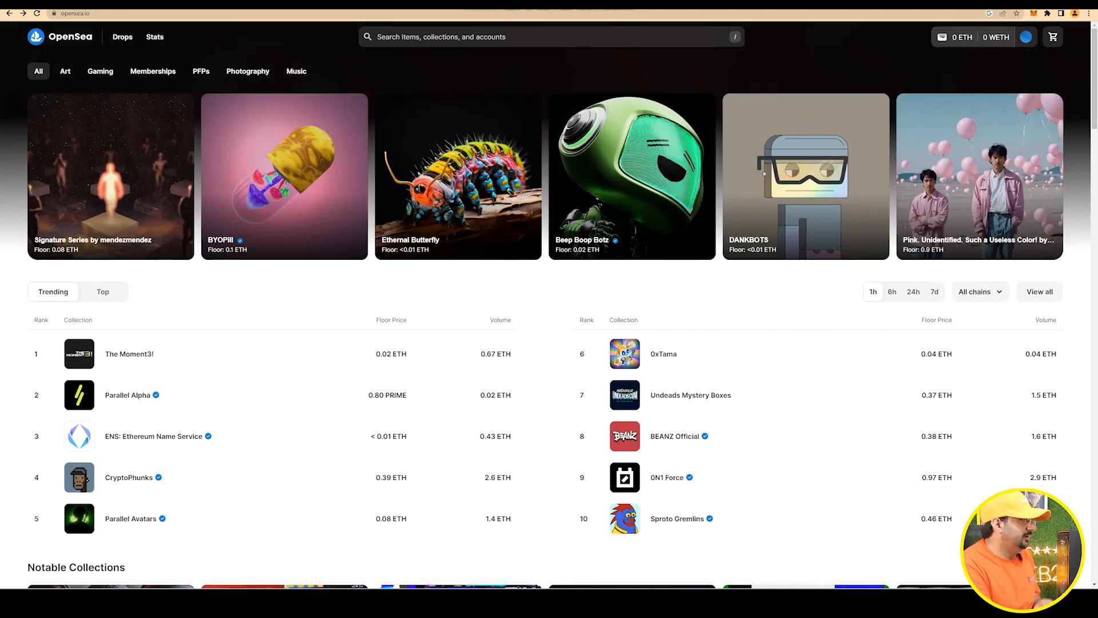
View the wallet's ETH and offer balances, and open the settings of the account profile
left_click(973, 38)
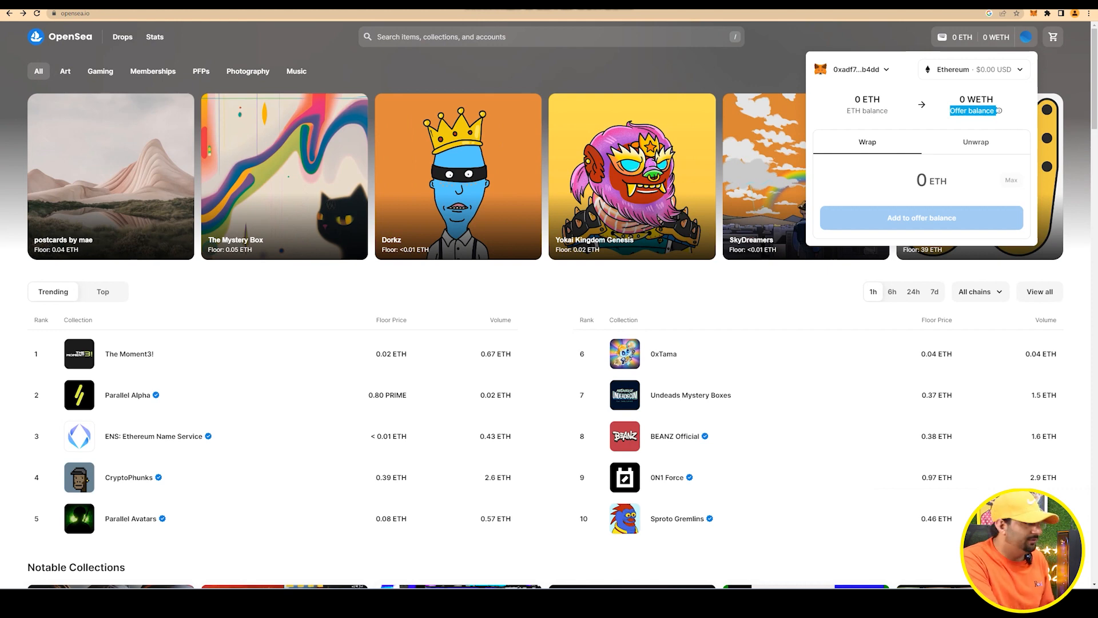
mouse_move(1026, 37)
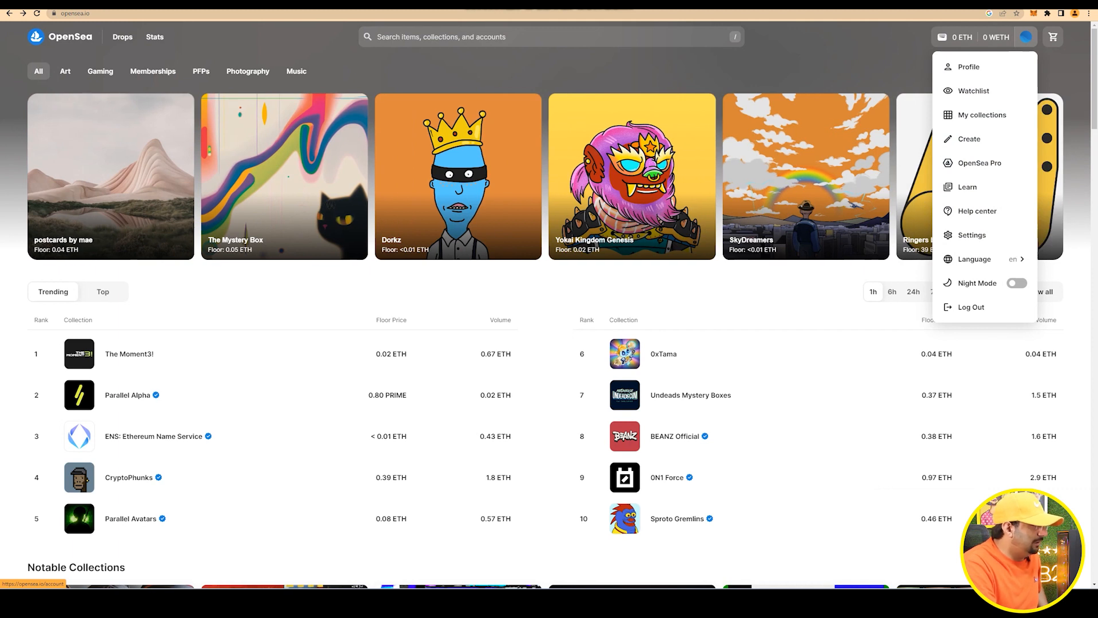
left_click(973, 67)
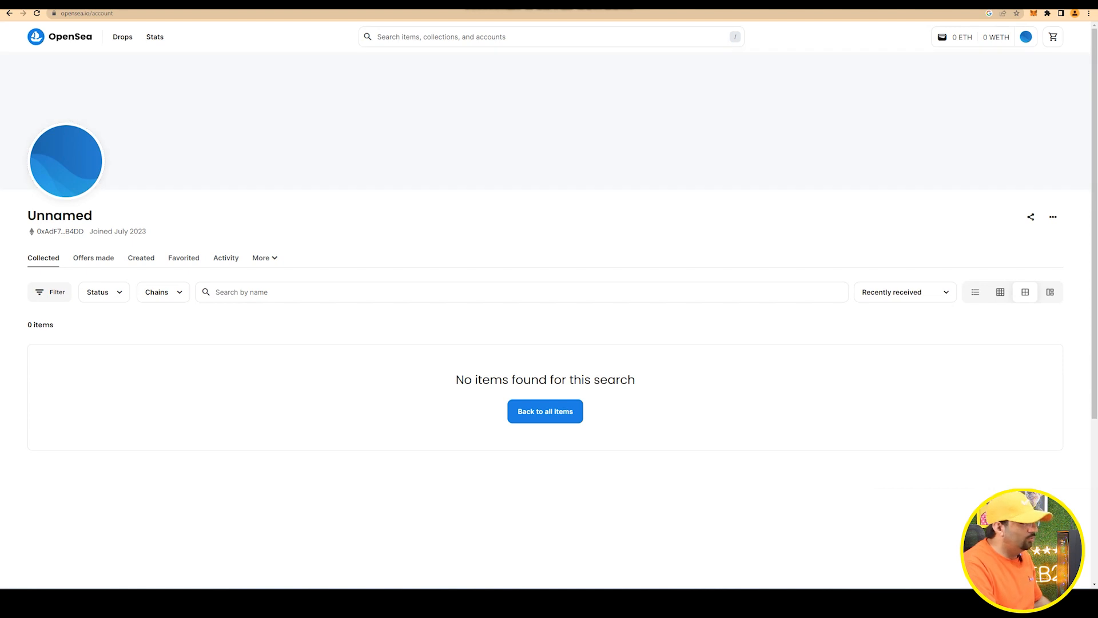
left_click(1053, 217)
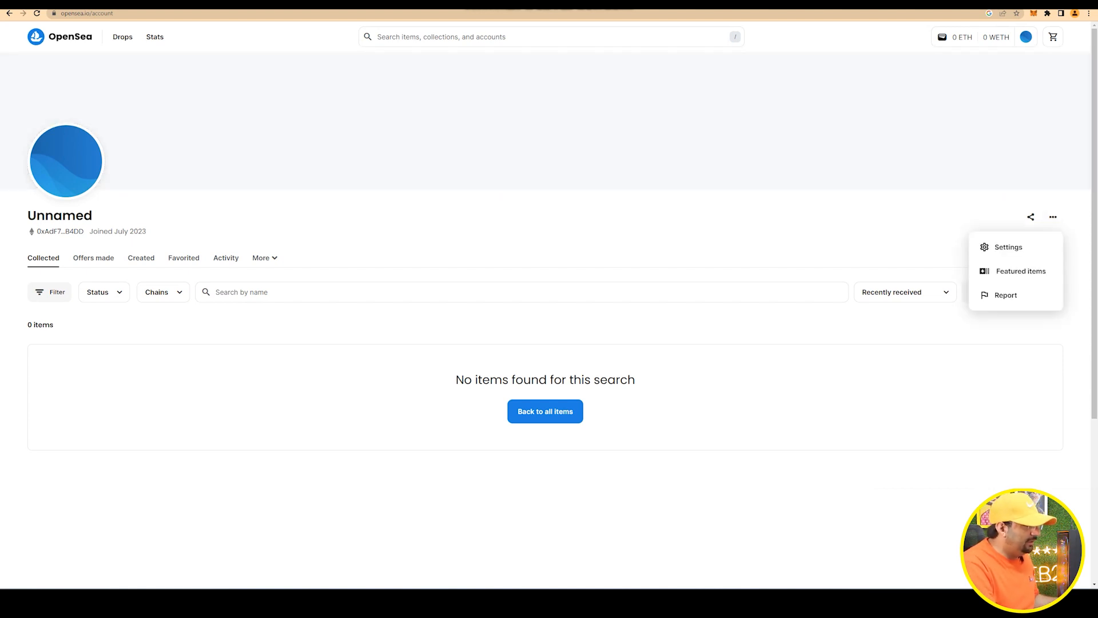
left_click(1009, 247)
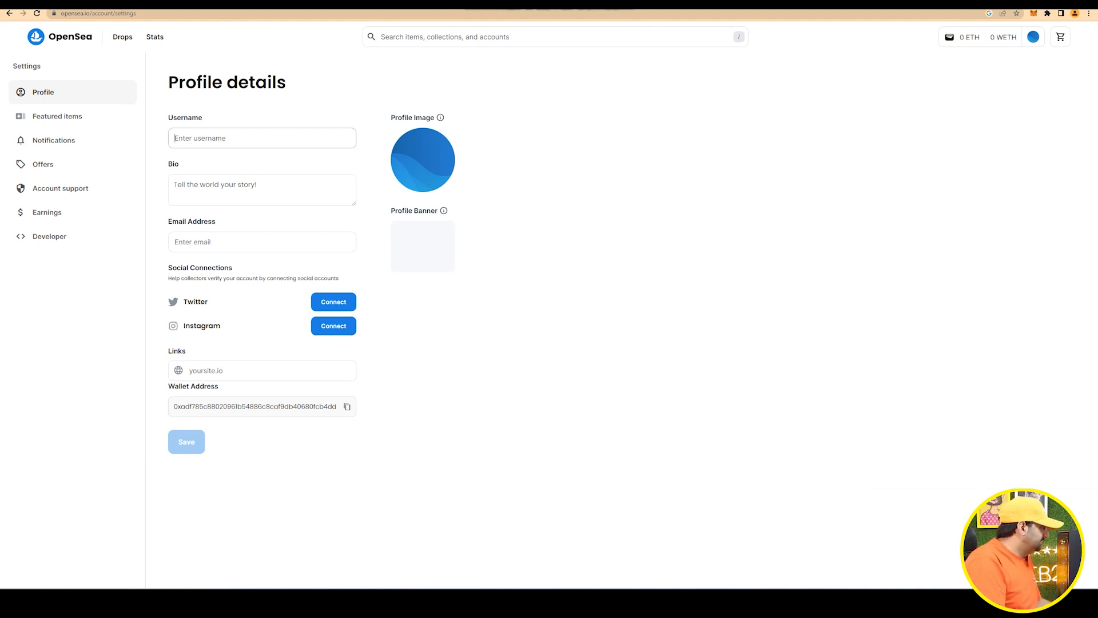
Fill in the profile with the username nftwalaartist and the bio "NFT artist and art collector"
type("nftwalaartist")
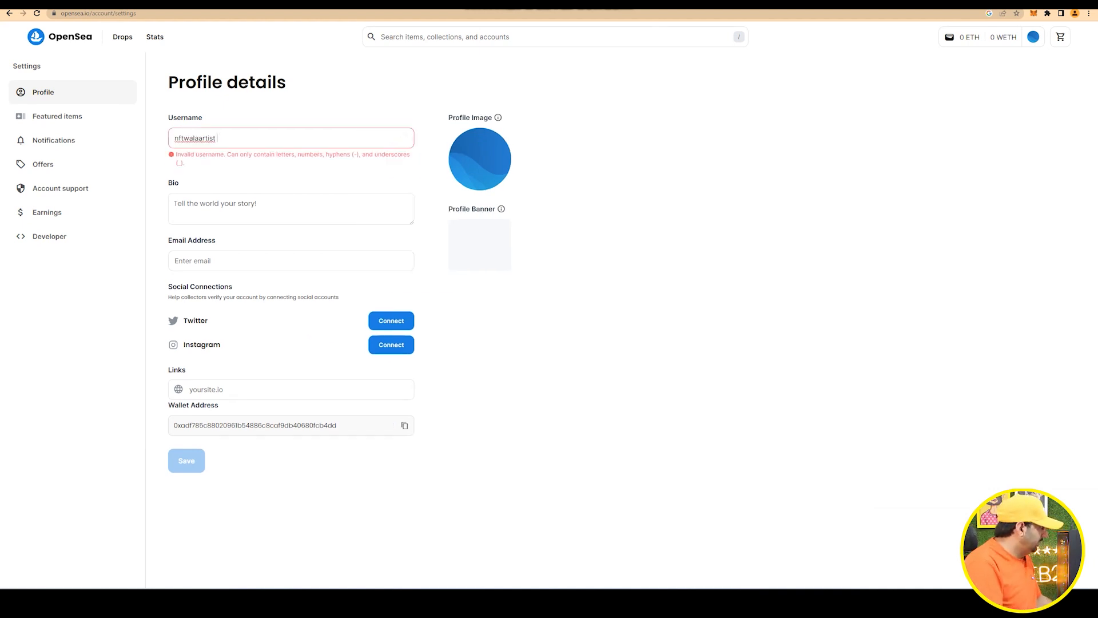
key("BackSpace")
key("Tab")
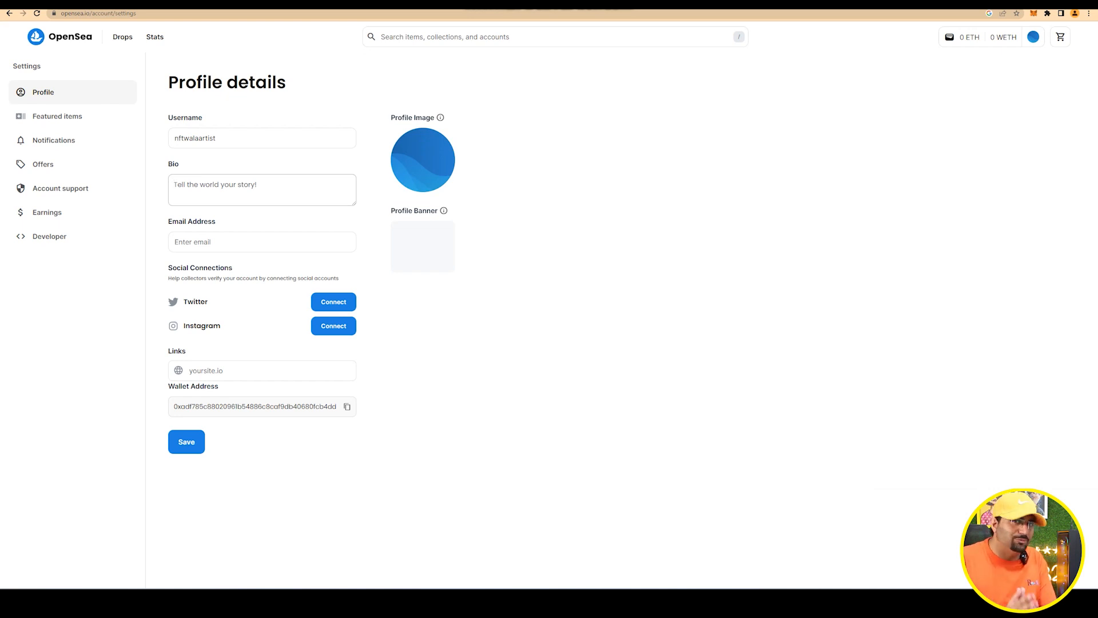
type("NFT artist and art collector")
key("Tab")
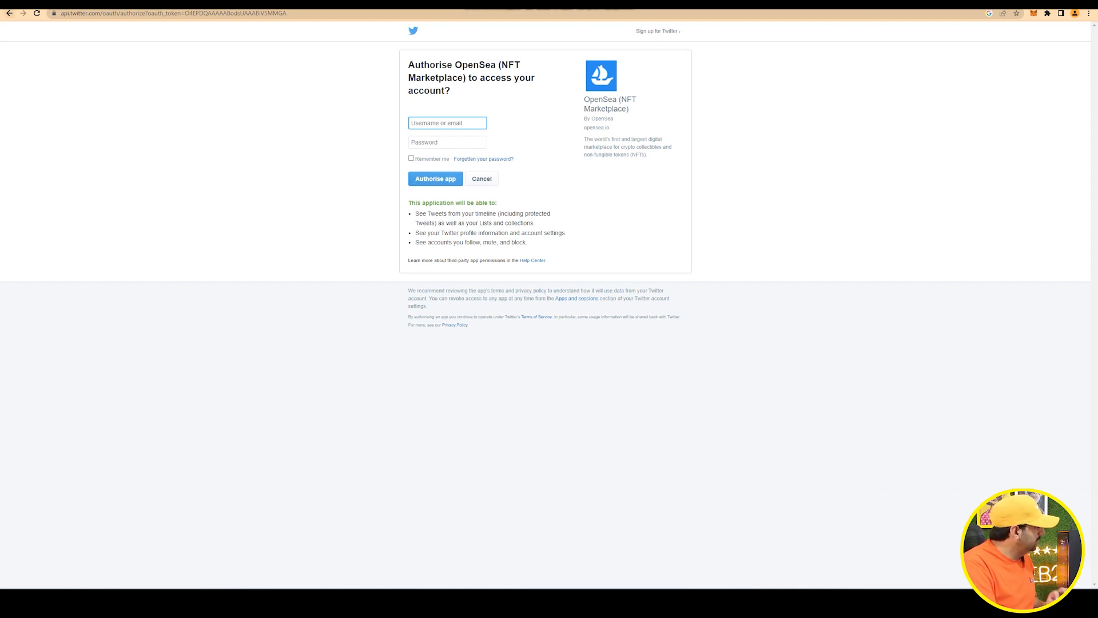
Leave the Twitter authorisation page, view the Instagram connection page, and return to the profile settings
key("alt+Left")
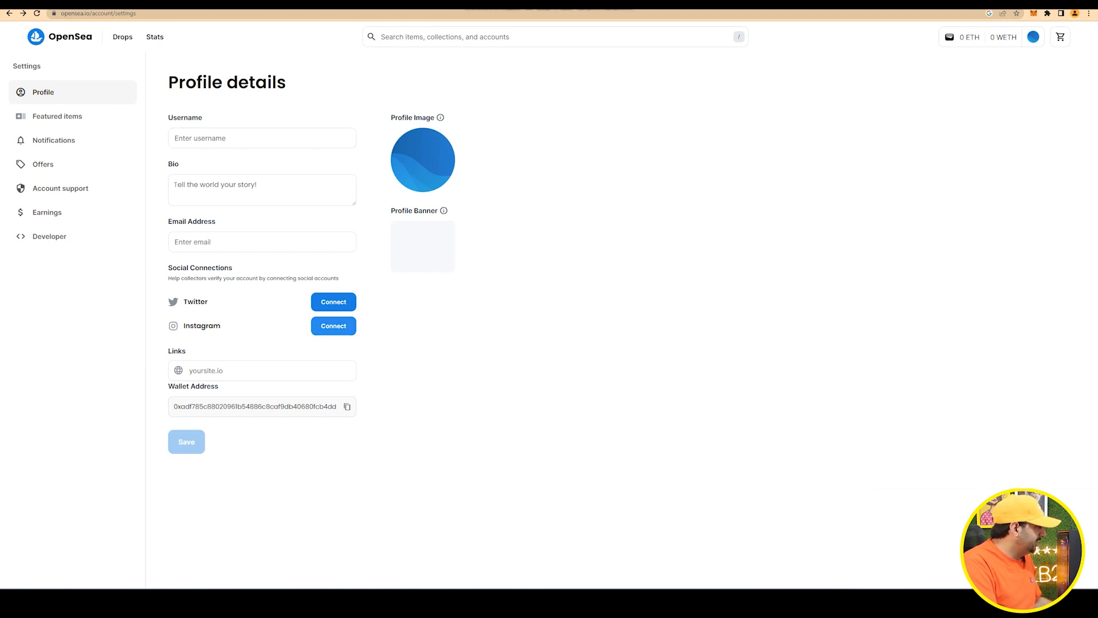
left_click(334, 326)
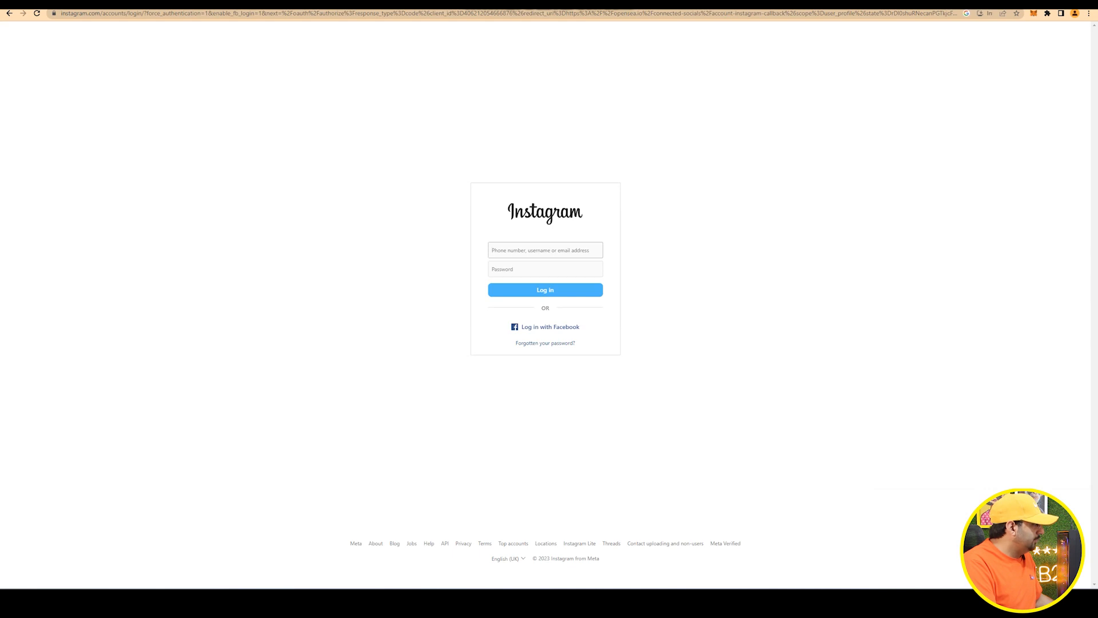
left_click(9, 14)
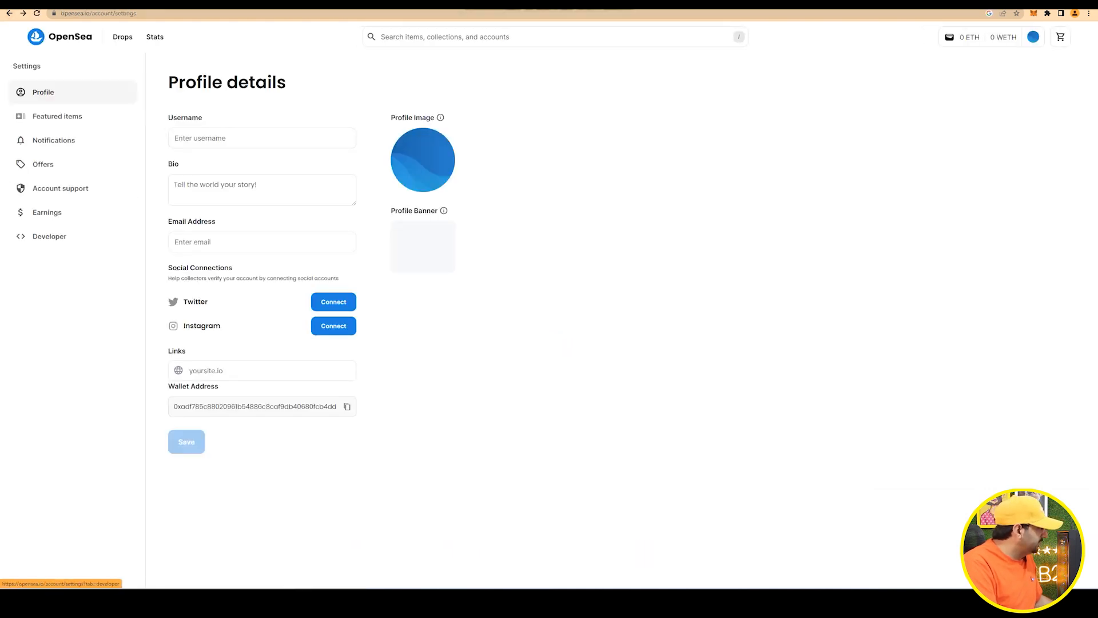
Upload a photo as the profile image and check the hints for the profile banner and image
left_click(423, 160)
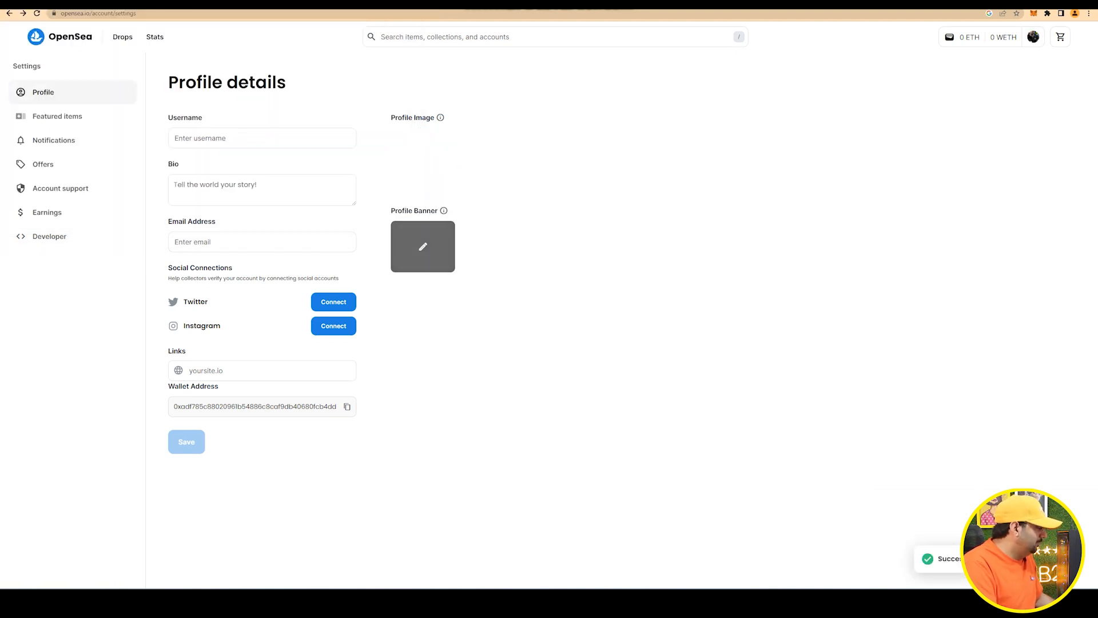
mouse_move(444, 210)
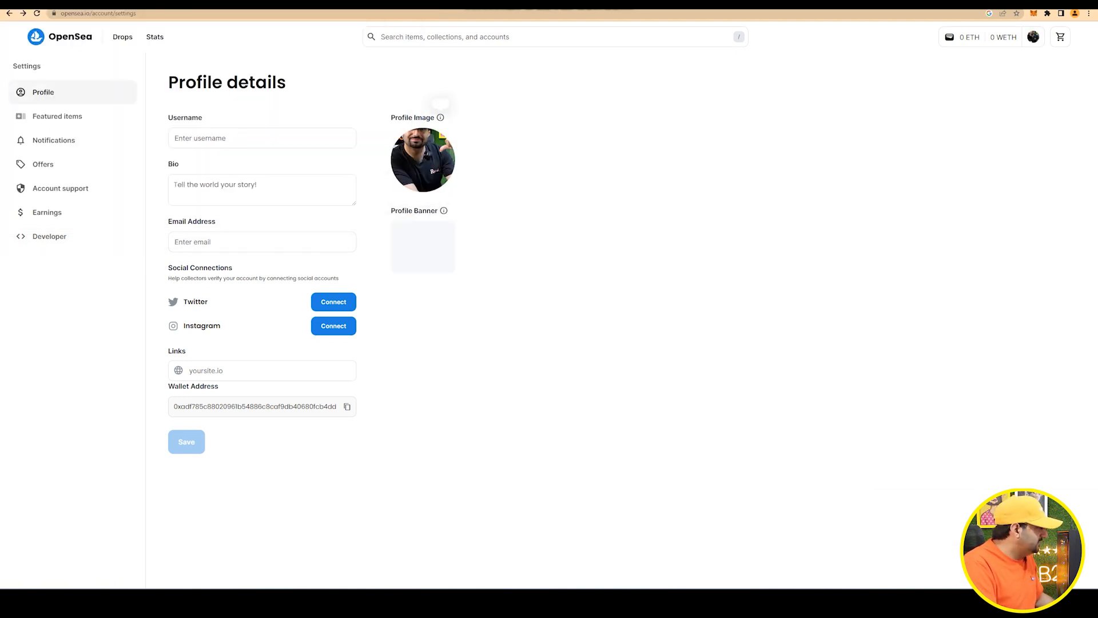
mouse_move(441, 117)
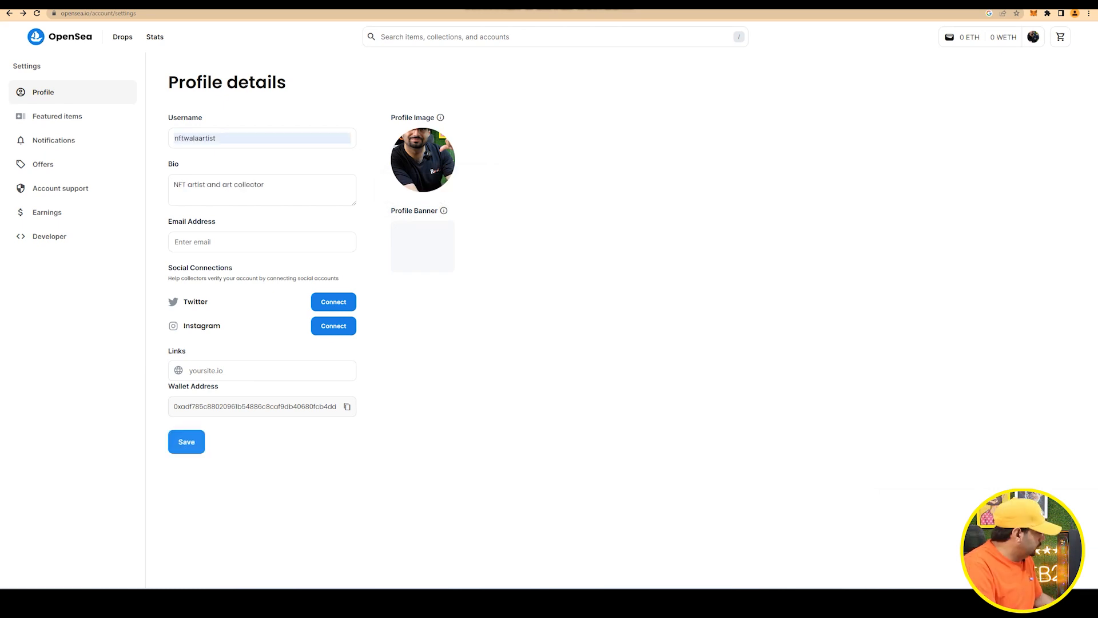
Copy the wallet address from the profile details and look at the account in the MetaMask wallet
left_click_drag(168, 386, 219, 386)
left_click(347, 406)
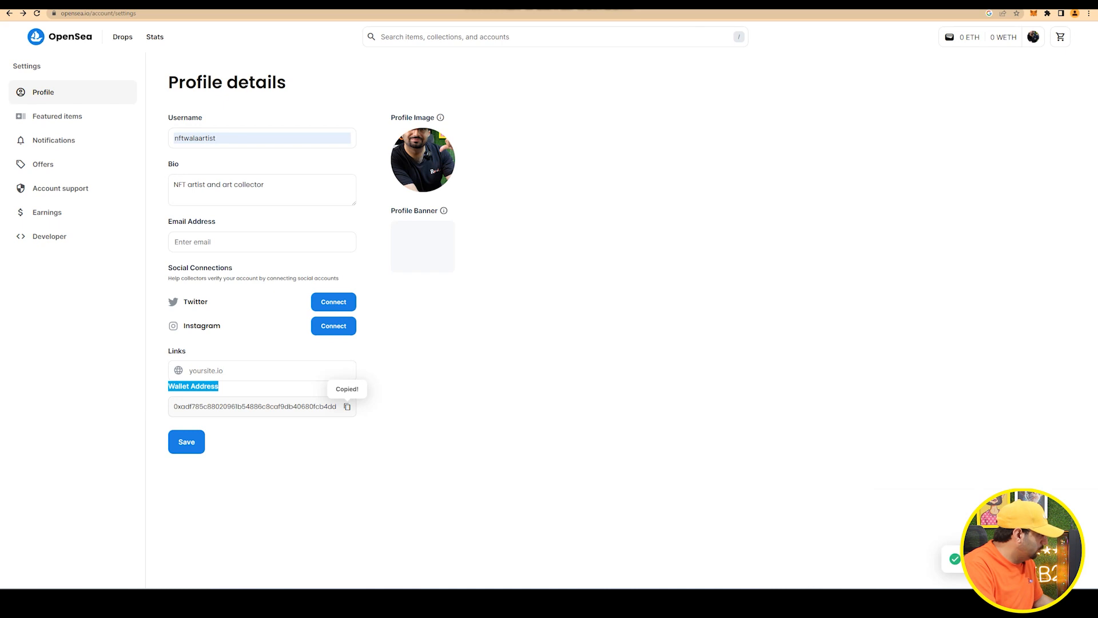
left_click(1034, 13)
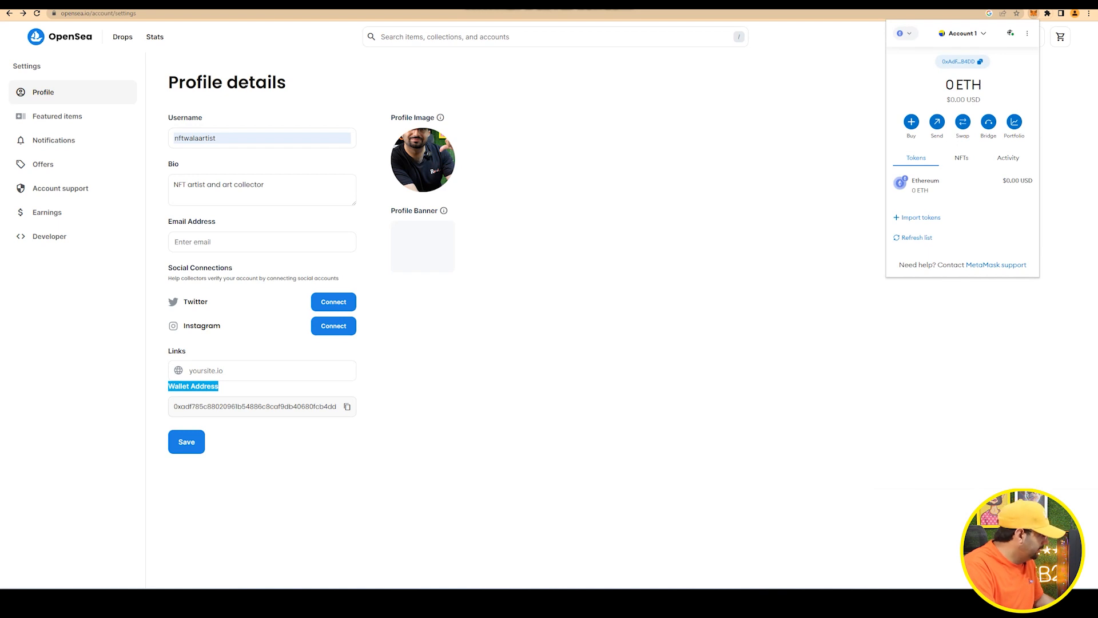
key("Escape")
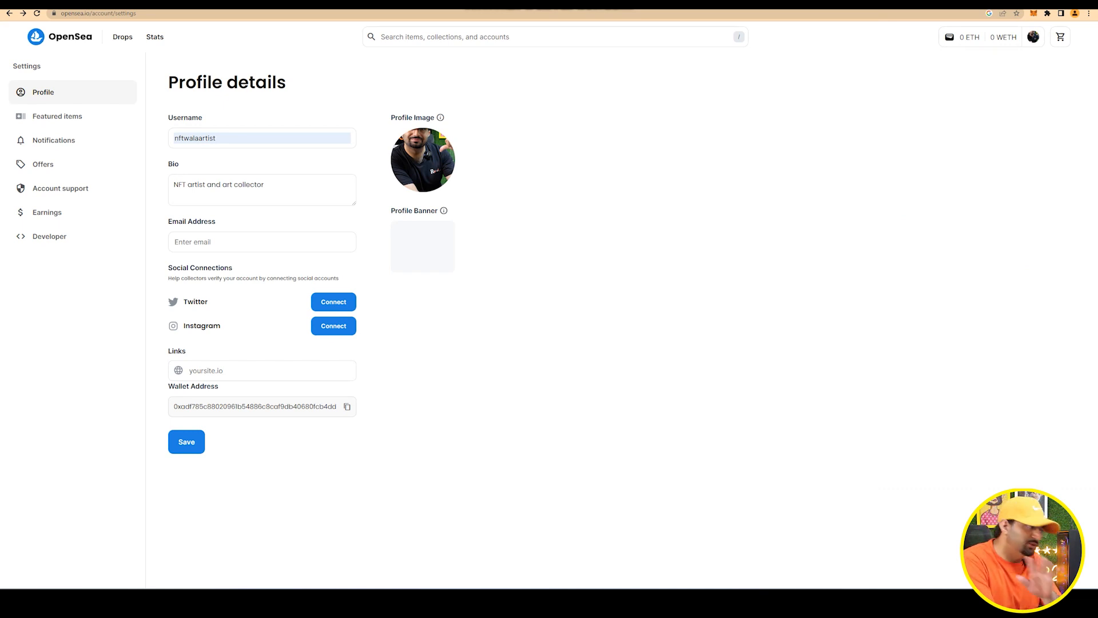
View the profile page, and start a new collection that uses the OpenSea contract
mouse_move(1033, 36)
left_click(974, 66)
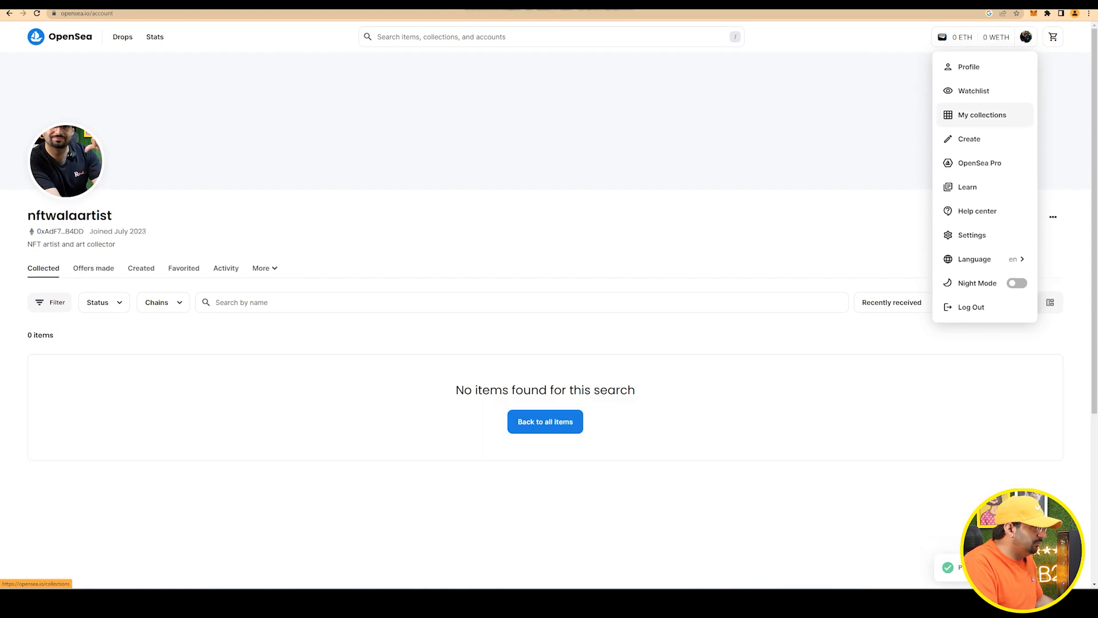
left_click(982, 115)
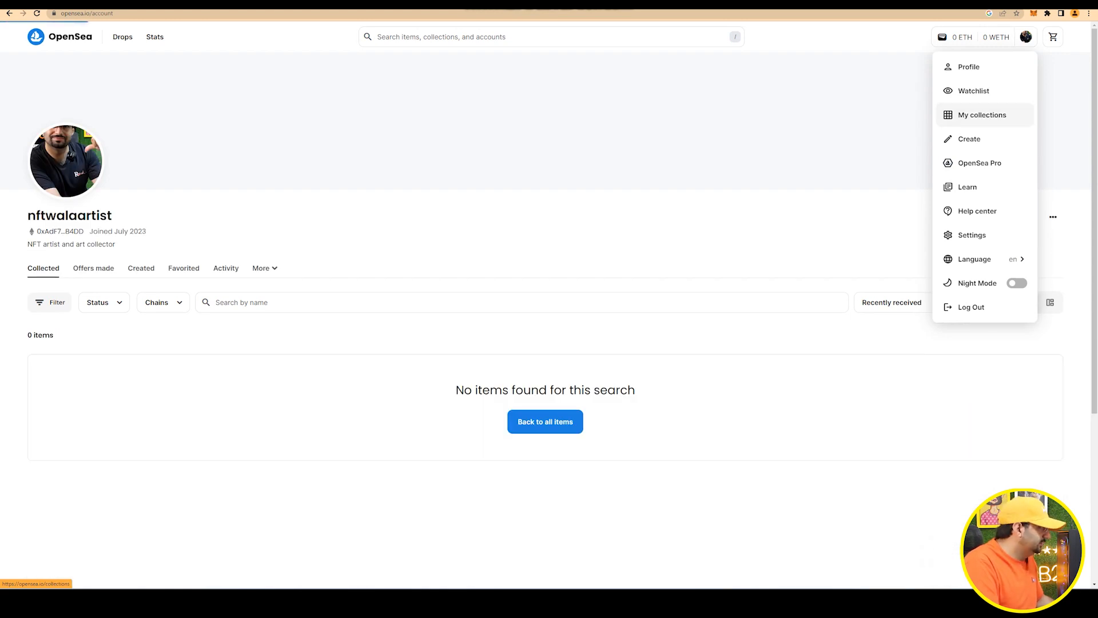
left_click(327, 143)
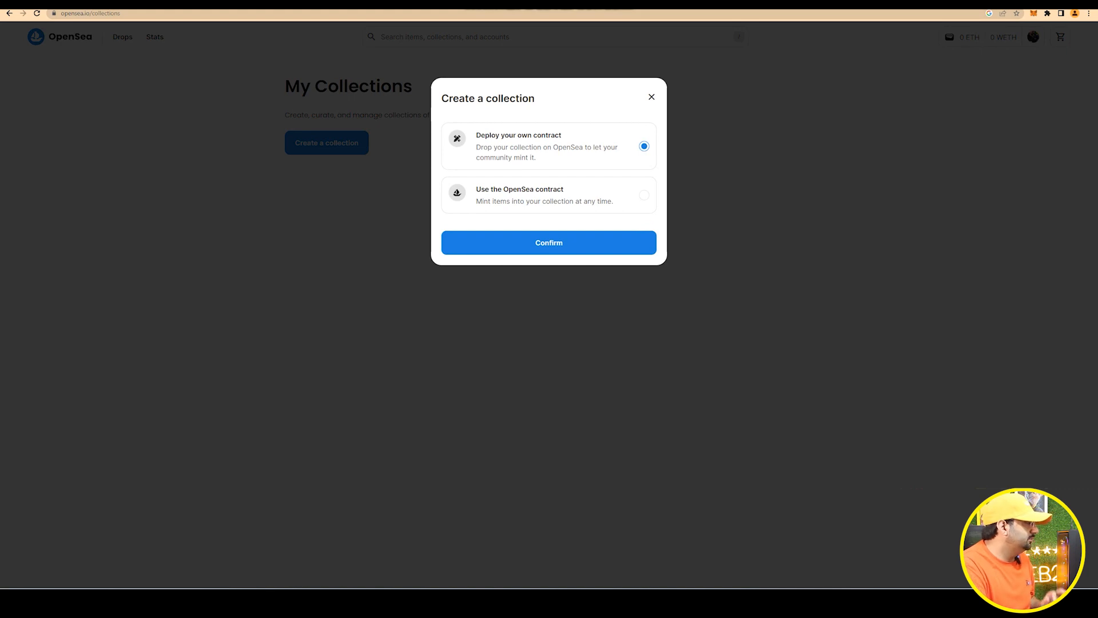
left_click(645, 195)
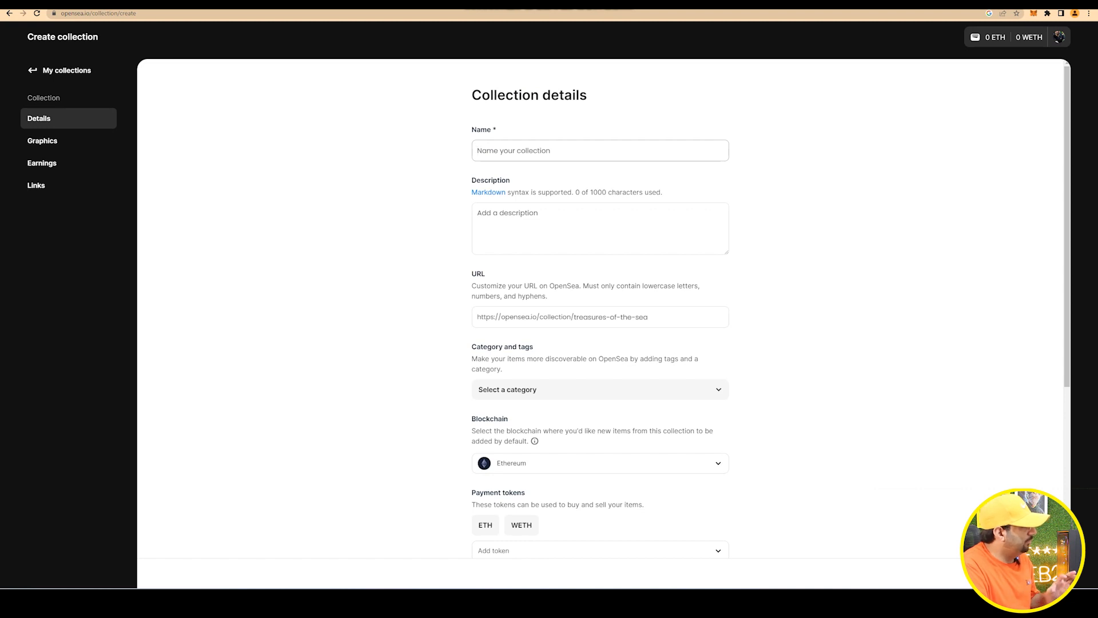
Name the collection NFTWalaArtist and set its custom URL ending to nftwalaxyz
key("ctrl+v")
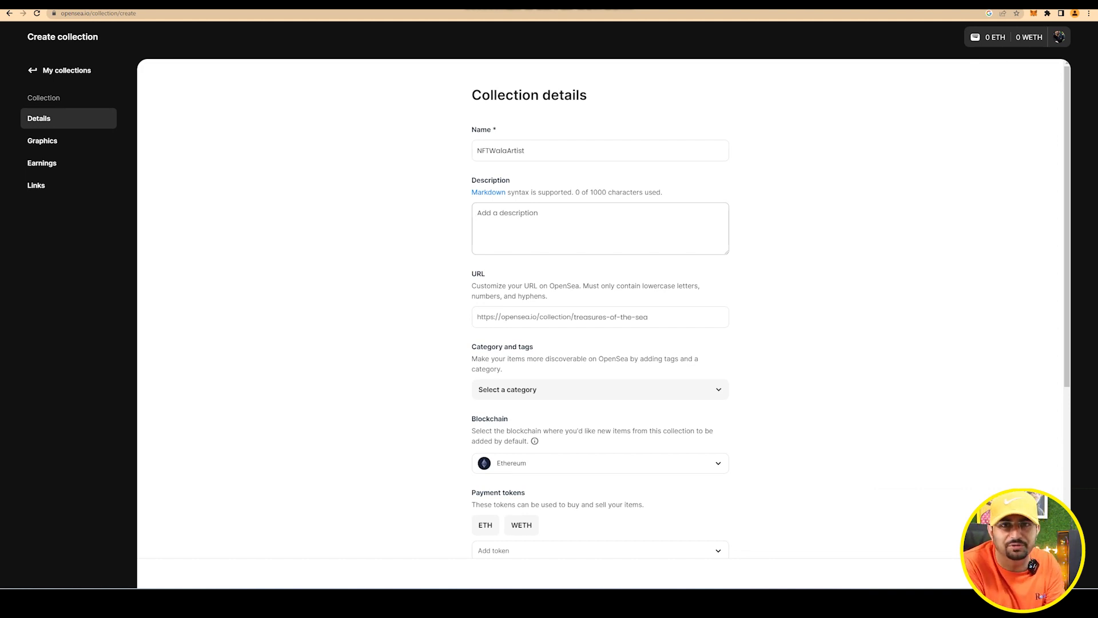
left_click_drag(574, 317, 650, 317)
left_click(611, 316)
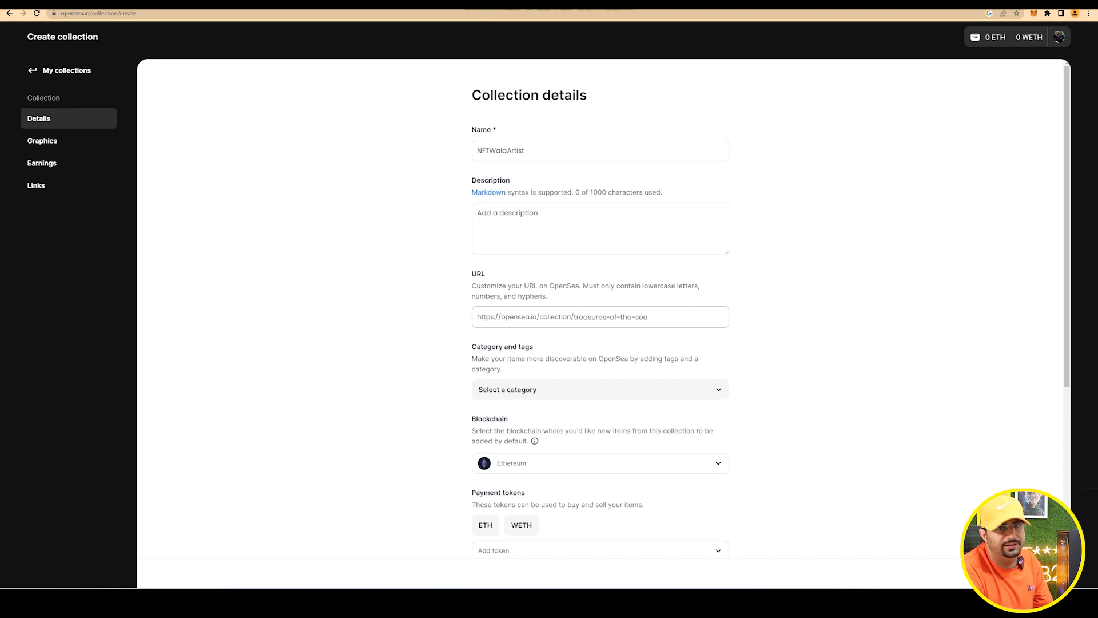
type("nftwalaxyz")
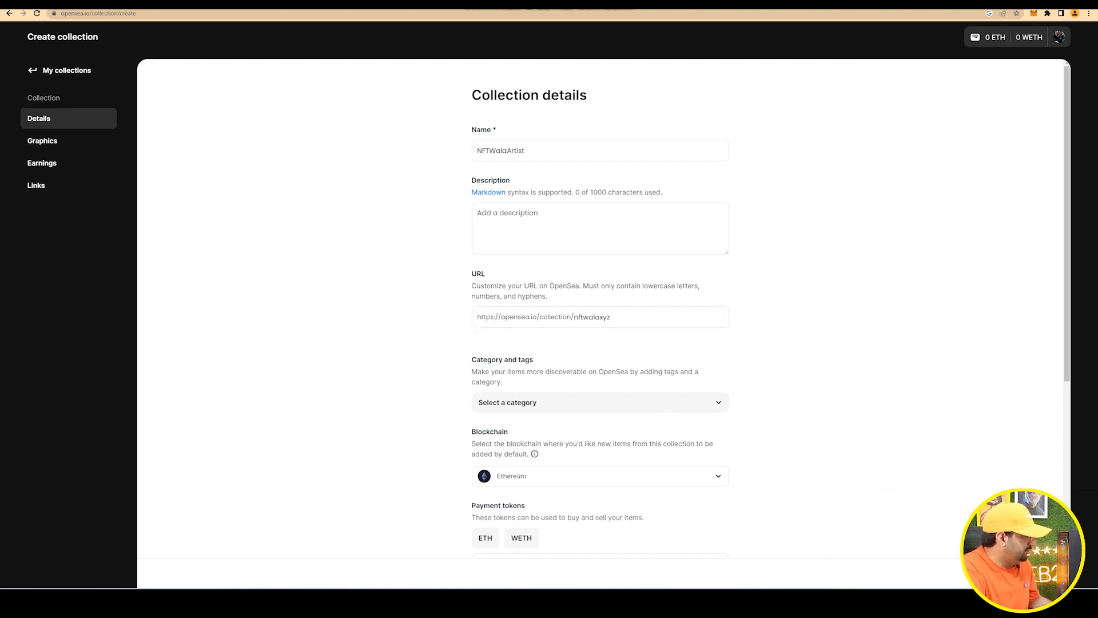
left_click_drag(482, 333, 521, 333)
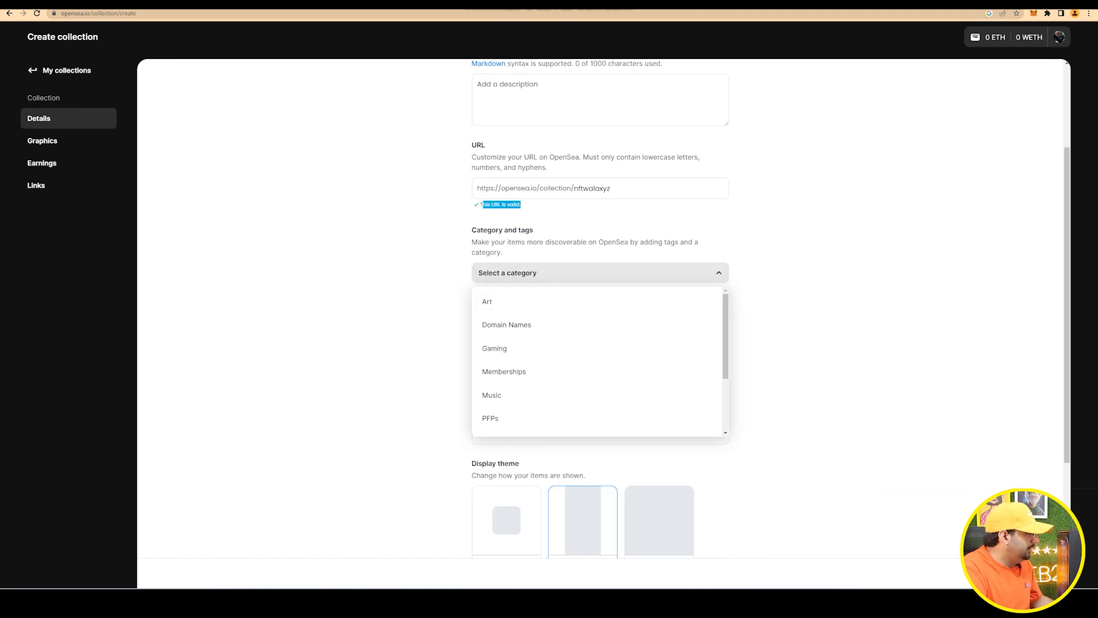
Set the collection's category to PFPs
left_click(601, 273)
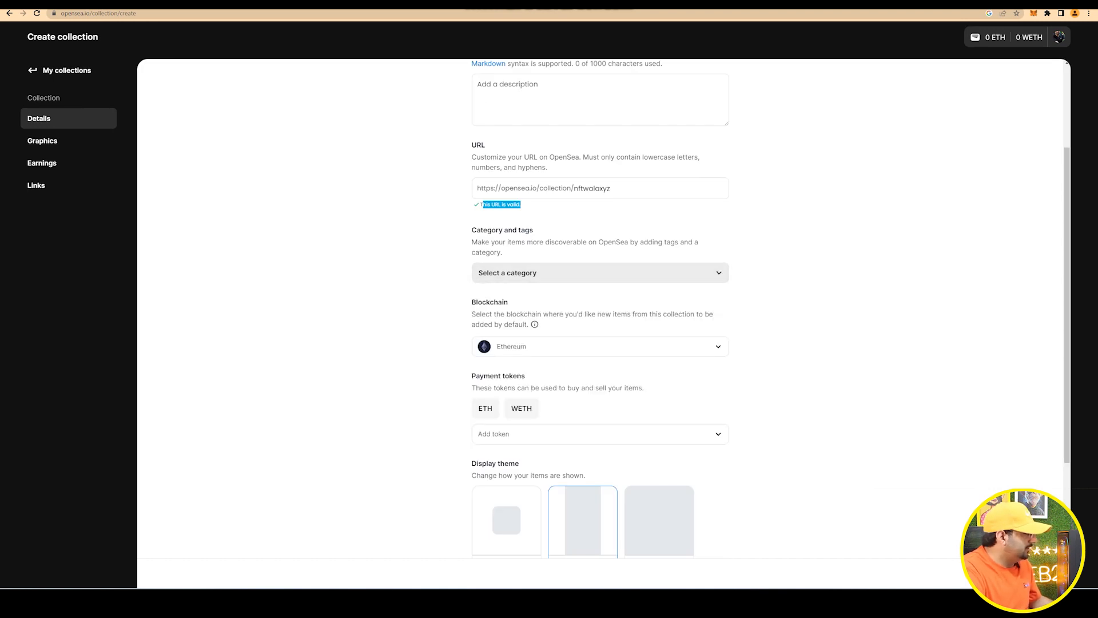
left_click(601, 273)
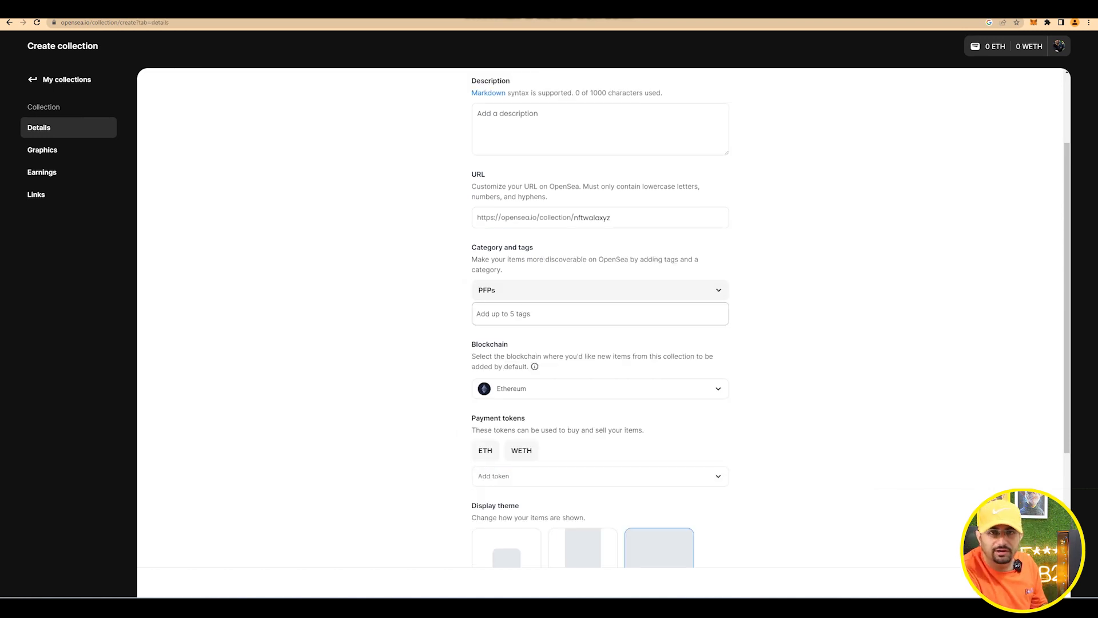
left_click(600, 290)
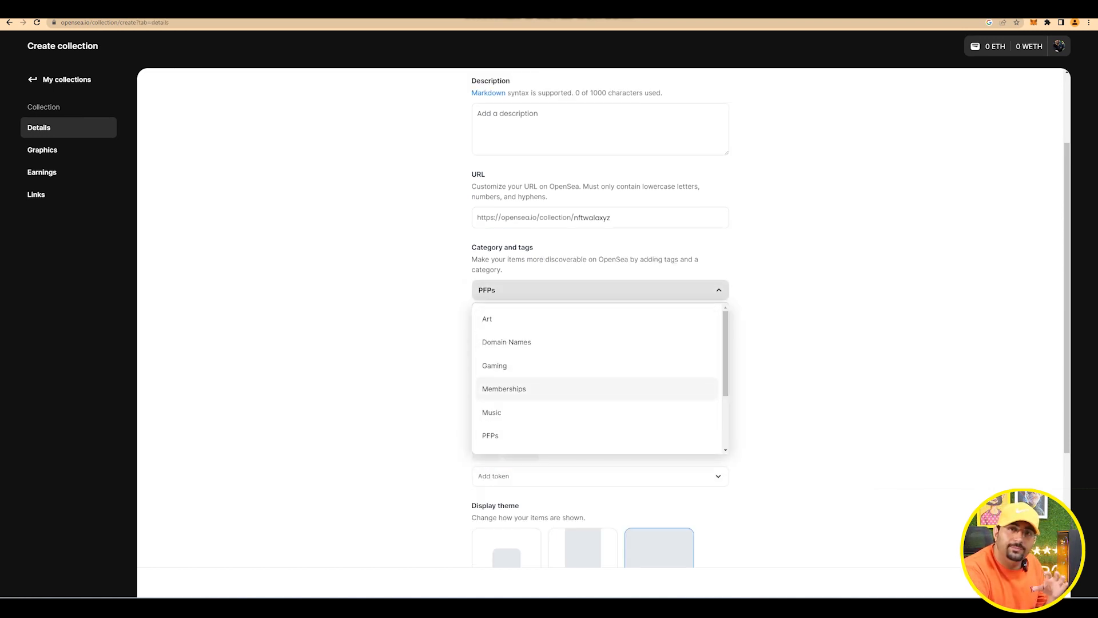
scroll(598, 424, "down", 2)
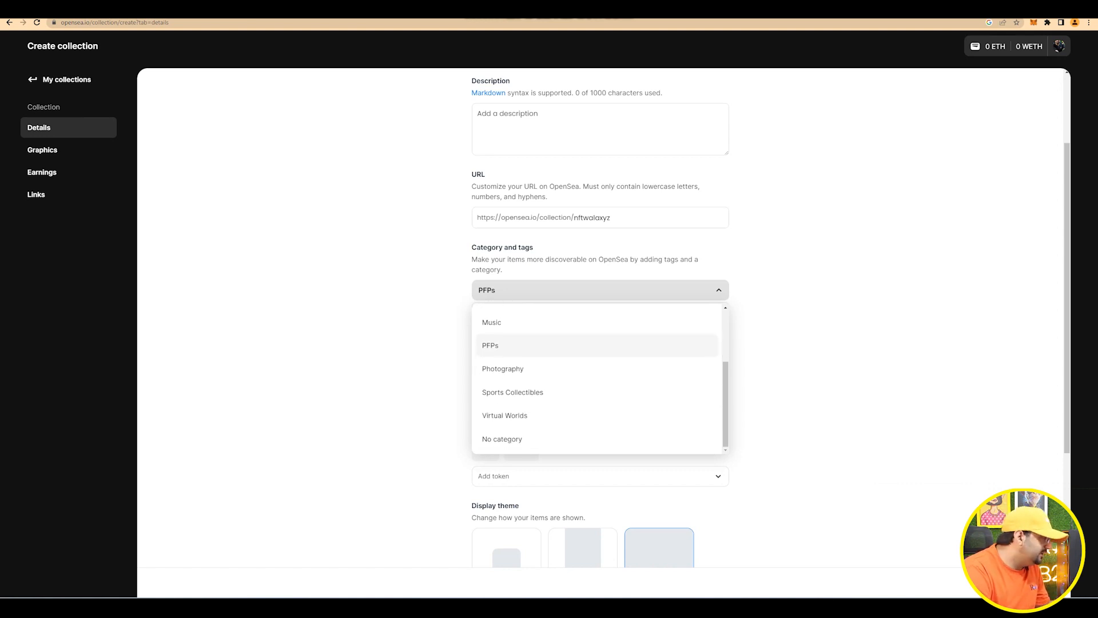
left_click(598, 346)
Browse the blockchain options for the collection, and open the list of categories again
left_click(601, 389)
scroll(598, 489, "down", 3)
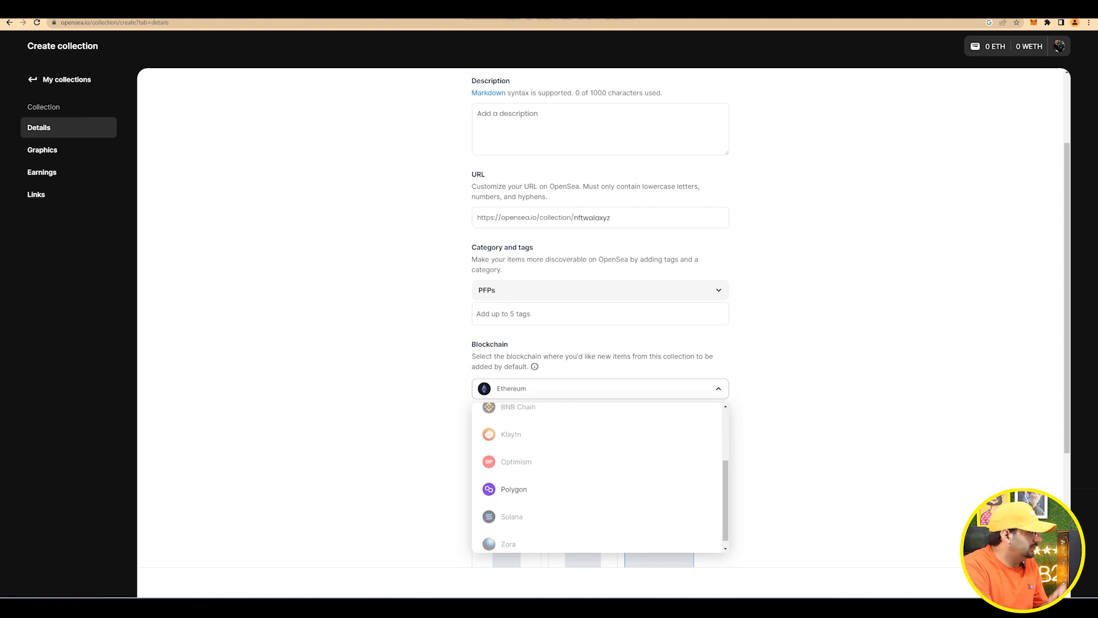
left_click(601, 314)
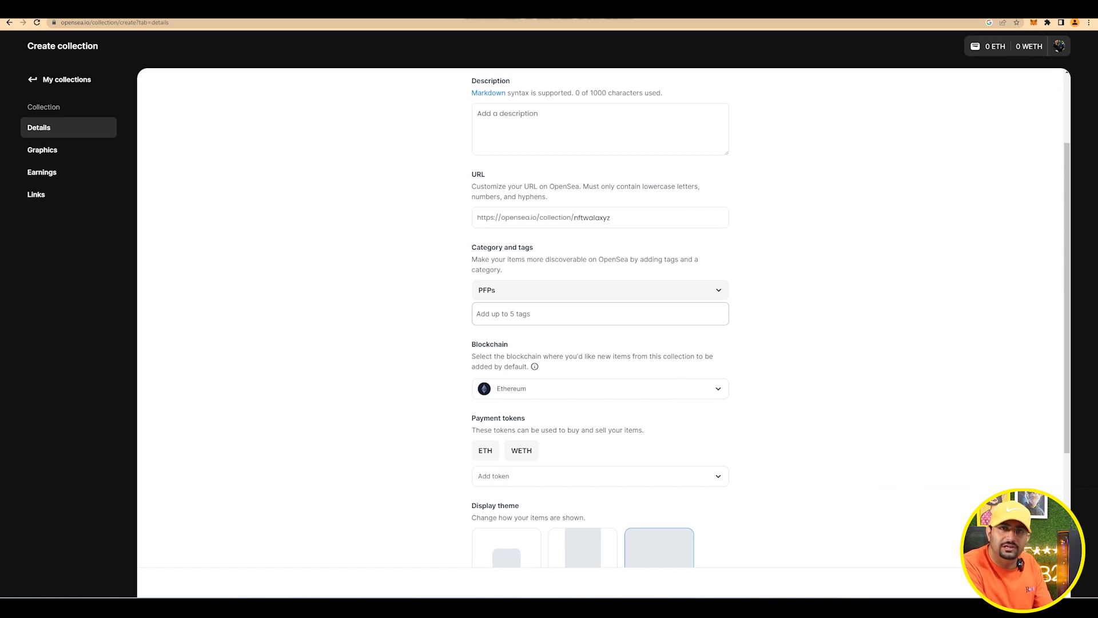
left_click(601, 290)
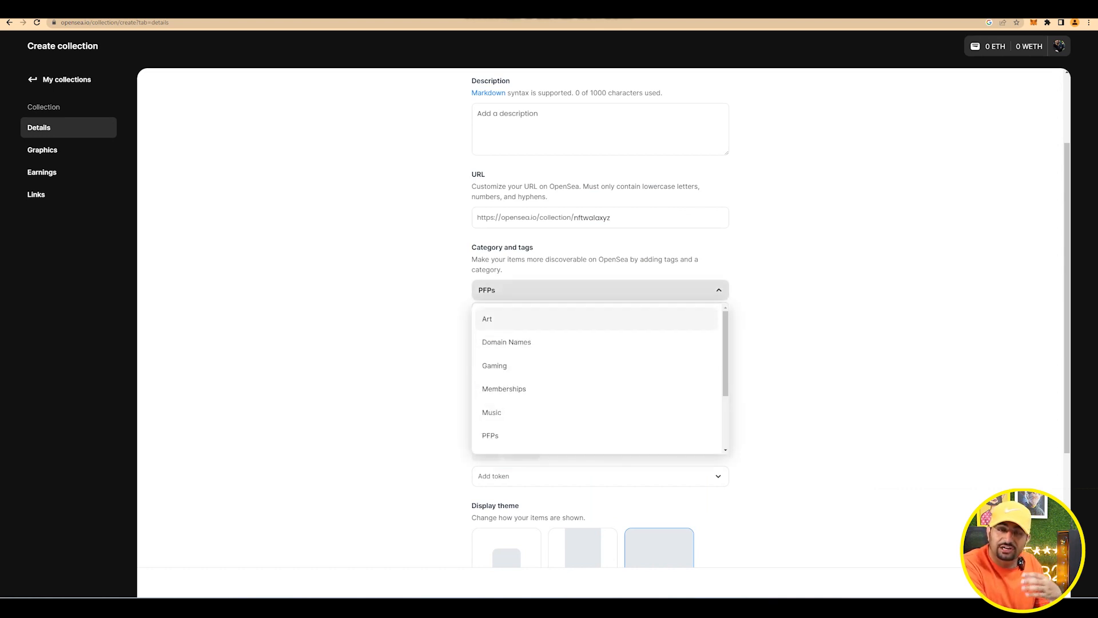
Choose PFPs as the collection's category again, and look through the available blockchains
scroll(572, 400, "down", 3)
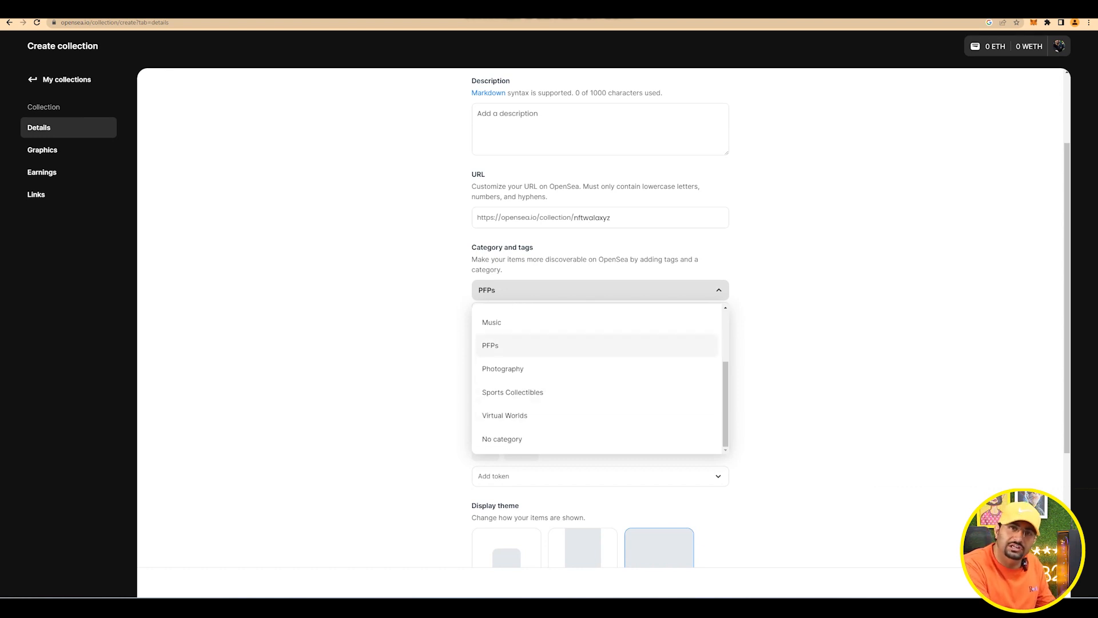
left_click(572, 345)
left_click(600, 389)
scroll(595, 475, "down", 2)
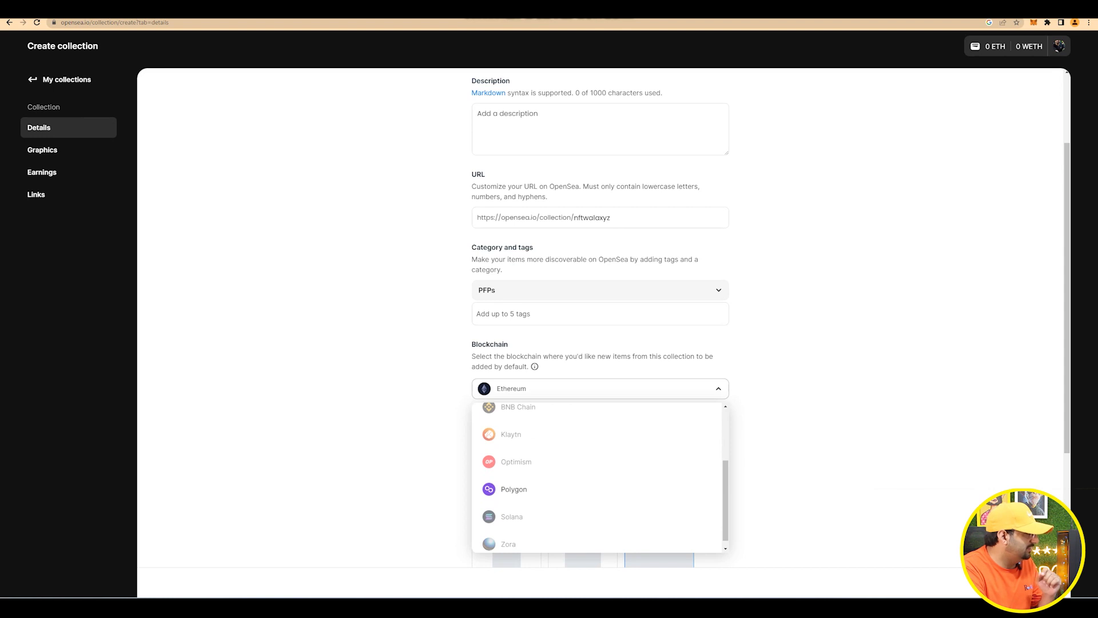
scroll(573, 481, "down", 1)
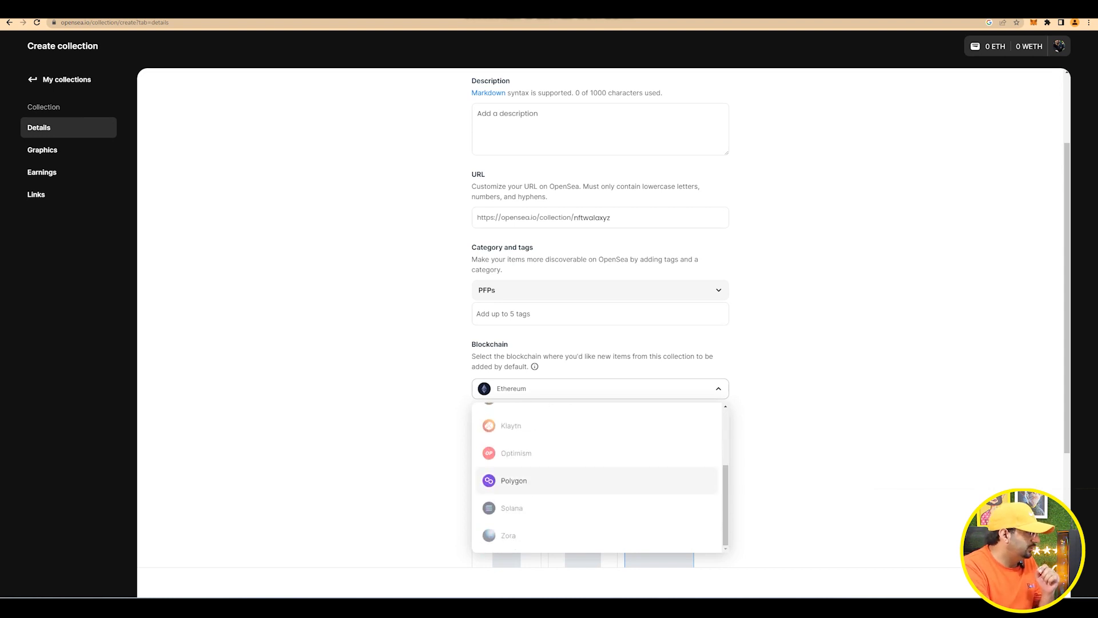
scroll(595, 480, "up", 3)
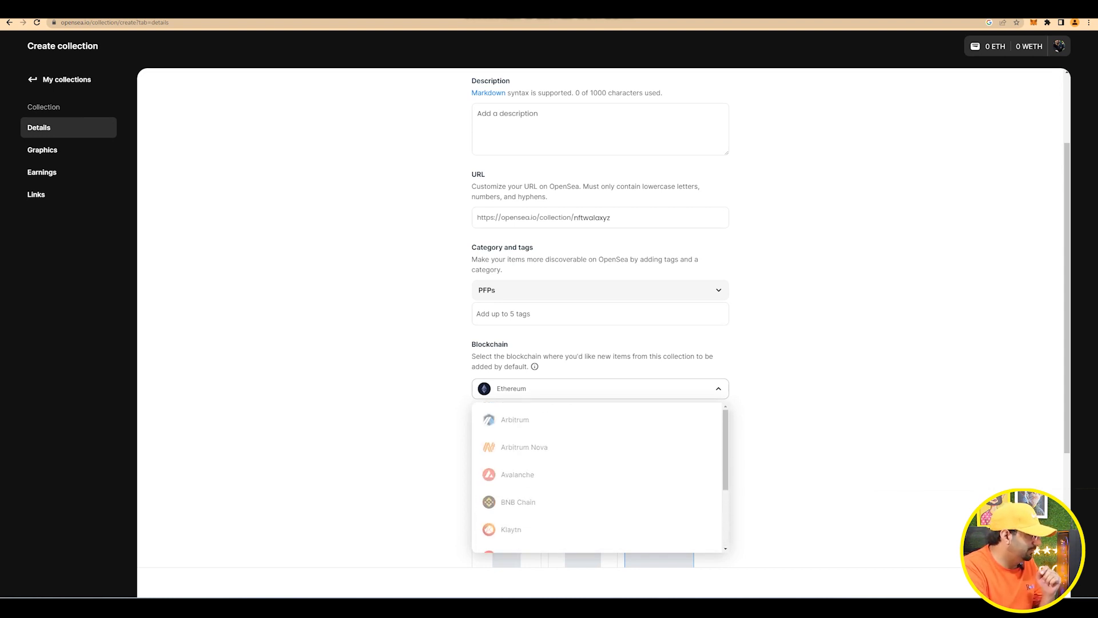
scroll(595, 481, "down", 3)
scroll(595, 481, "up", 3)
scroll(595, 480, "down", 3)
Switch the collection's blockchain to Polygon and set it back to Ethereum
left_click(595, 481)
left_click(595, 389)
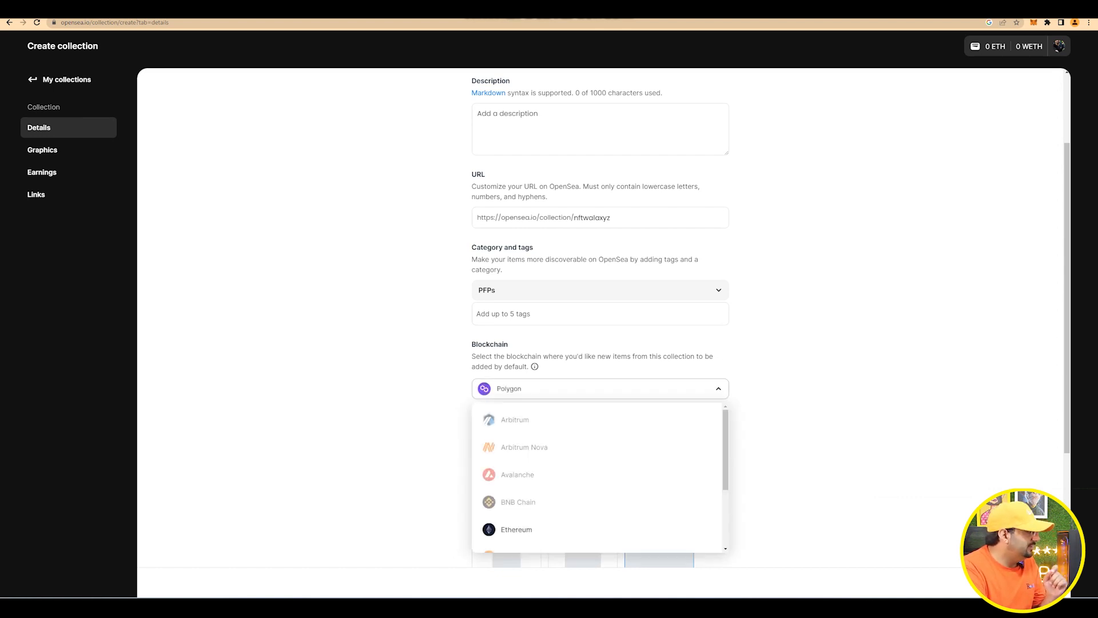
scroll(595, 428, "down", 2)
left_click(595, 426)
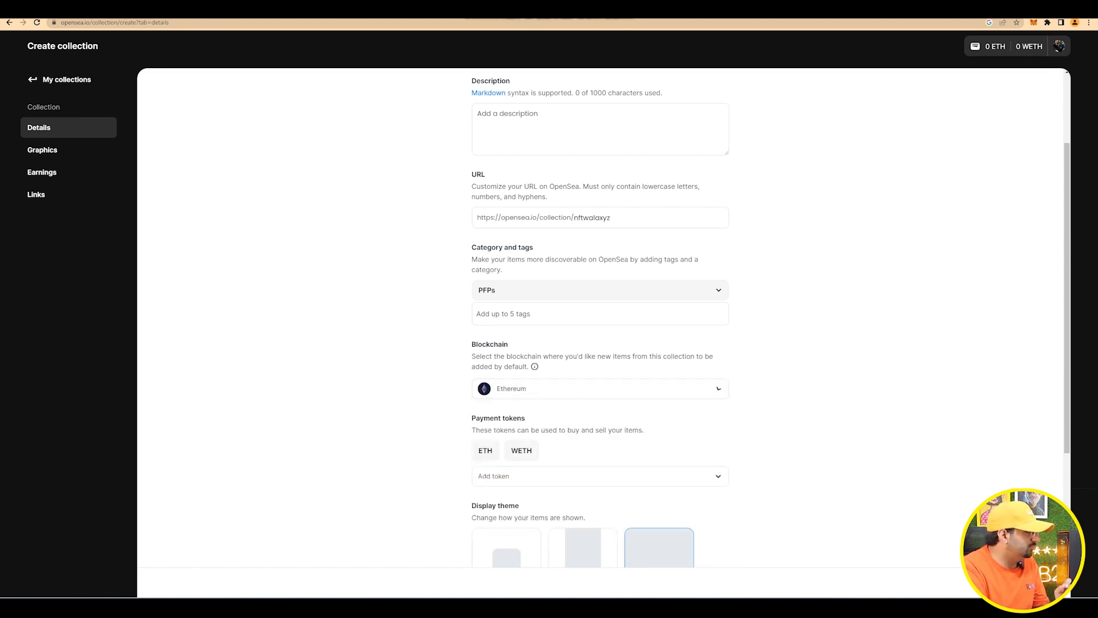
Try the Contained and Padded display themes for the collection, and return to Covered
scroll(601, 321, "down", 2)
left_click_drag(522, 365, 533, 365)
scroll(533, 365, "down", 2)
left_click(582, 416)
left_click(506, 416)
left_click(583, 416)
left_click(659, 416)
left_click(789, 412)
Turn the collection's explicit and sensitive content setting on and back off
left_click(720, 503)
left_click(719, 503)
mouse_move(719, 542)
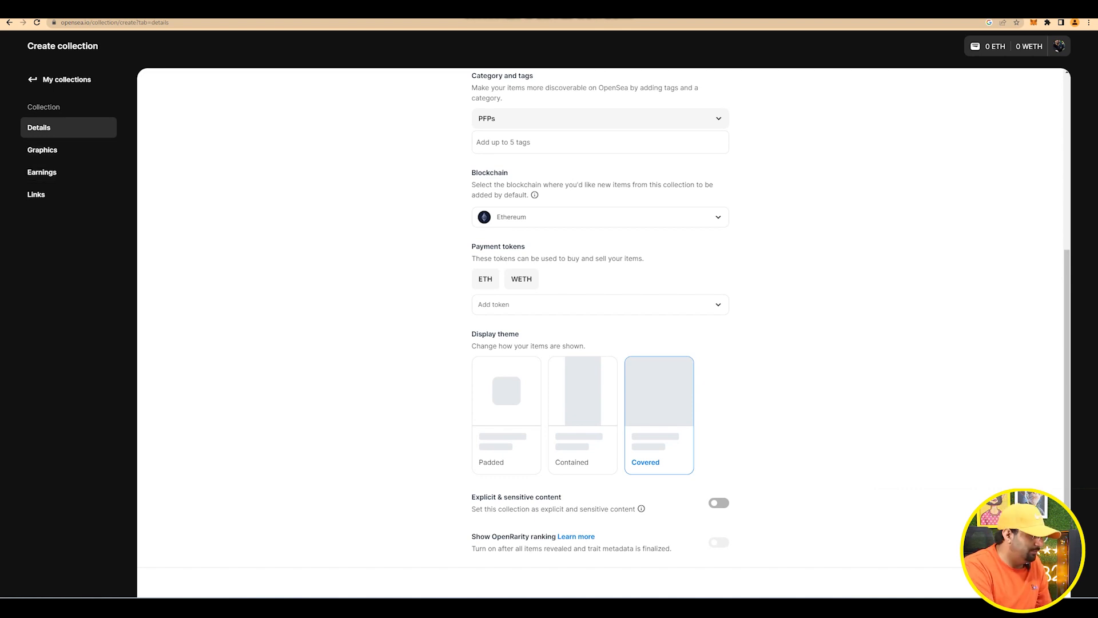
Upload the logo, featured and banner images in the collection graphics
left_click(42, 150)
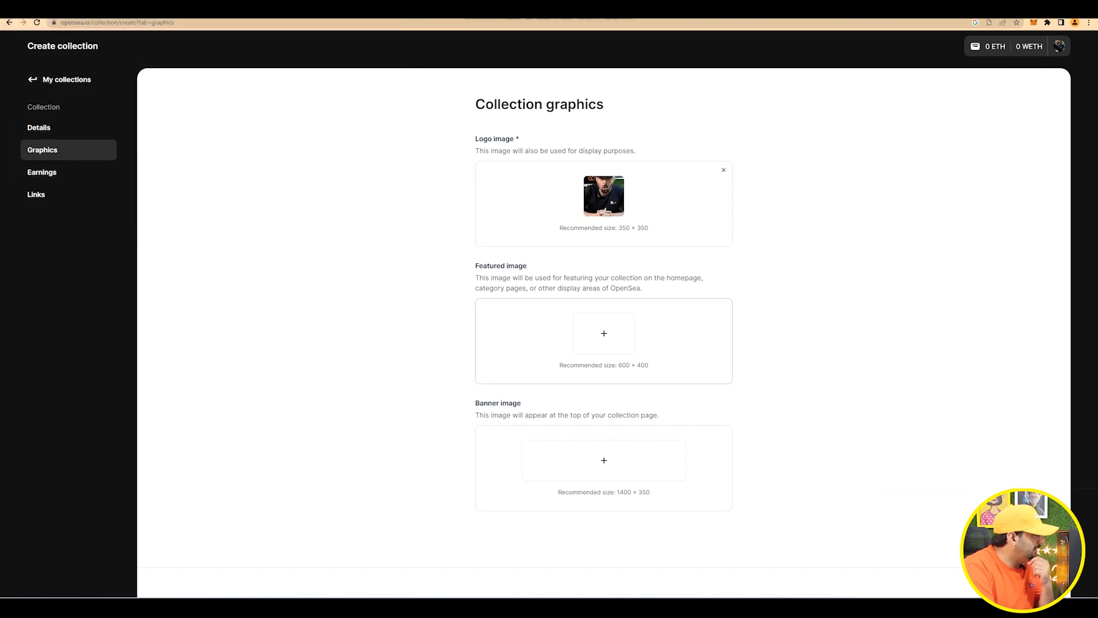
left_click(604, 333)
double_click(238, 138)
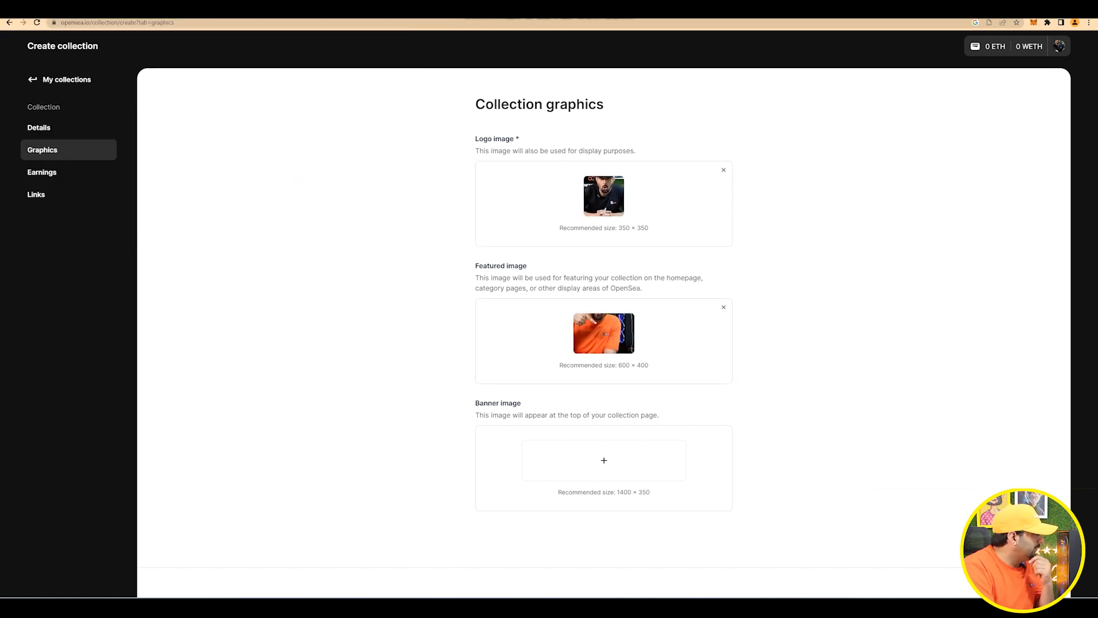
left_click(604, 460)
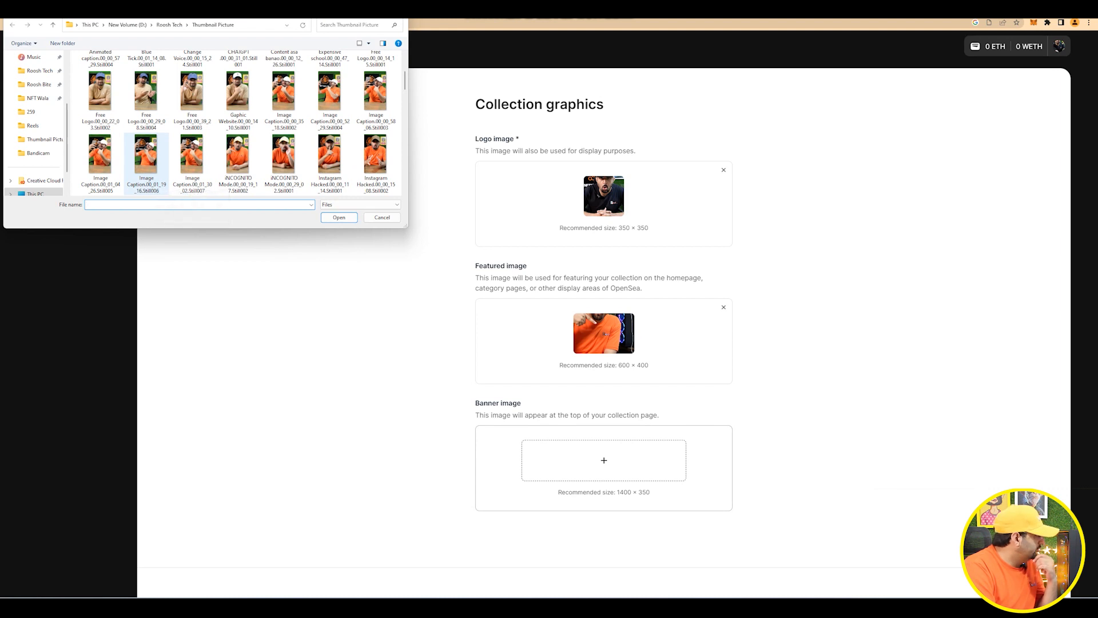
double_click(101, 163)
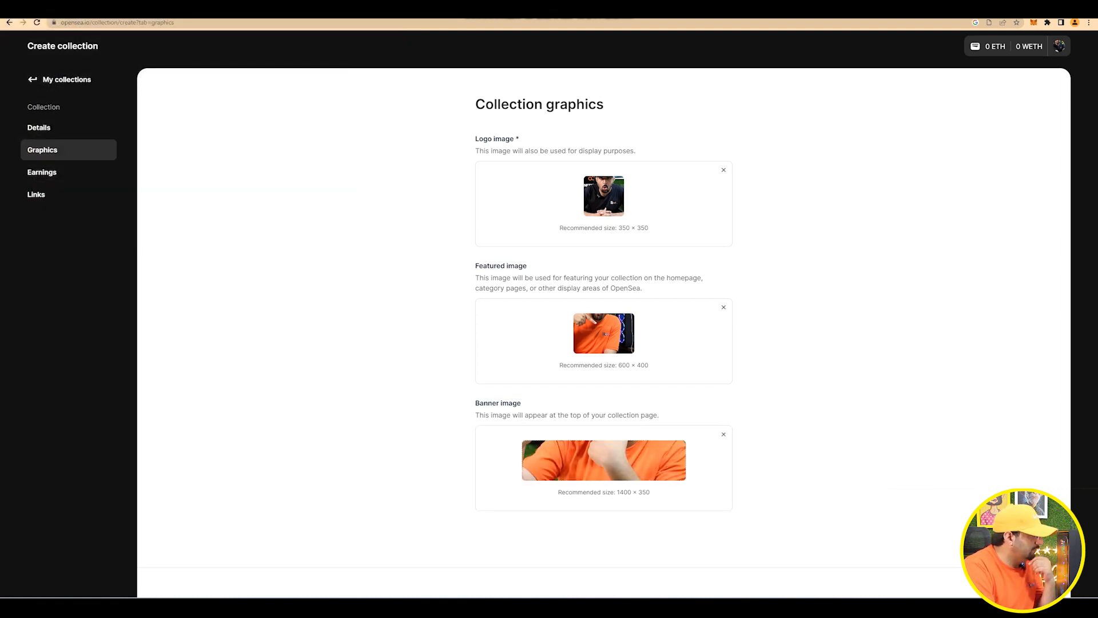
Go to the creator earnings payout address, and bring up the MetaMask wallet to get the account's address
left_click(42, 171)
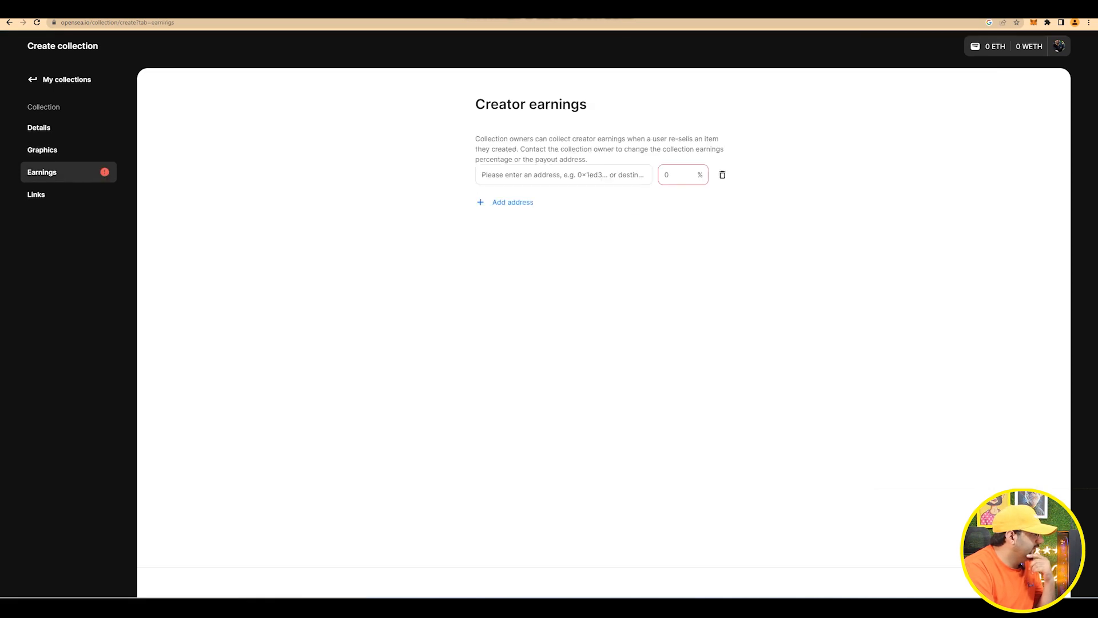
left_click(564, 174)
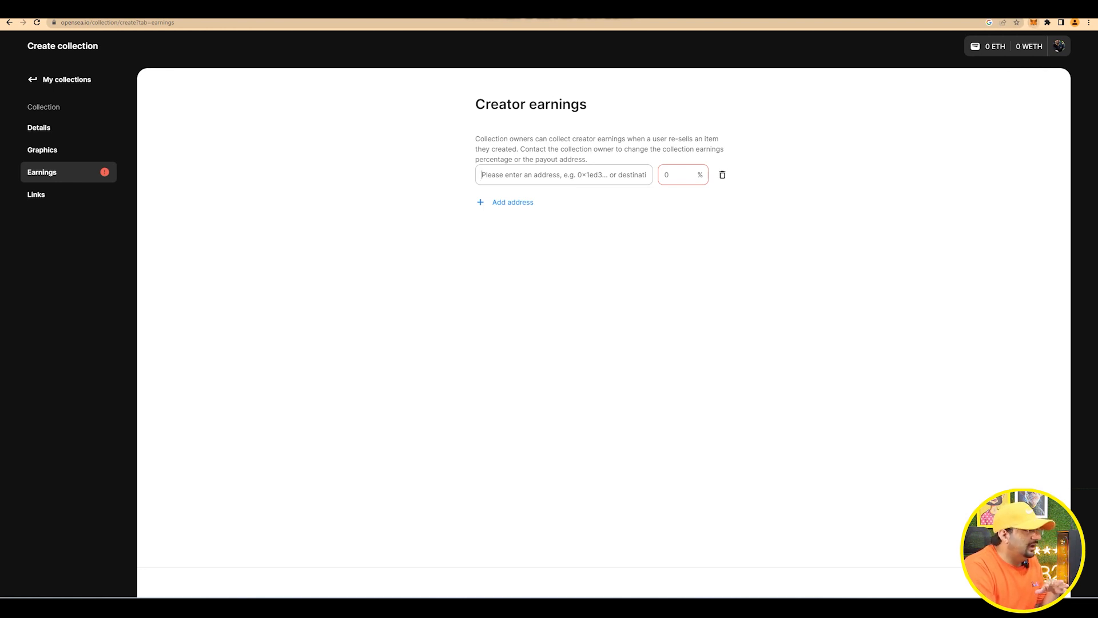
left_click(1034, 22)
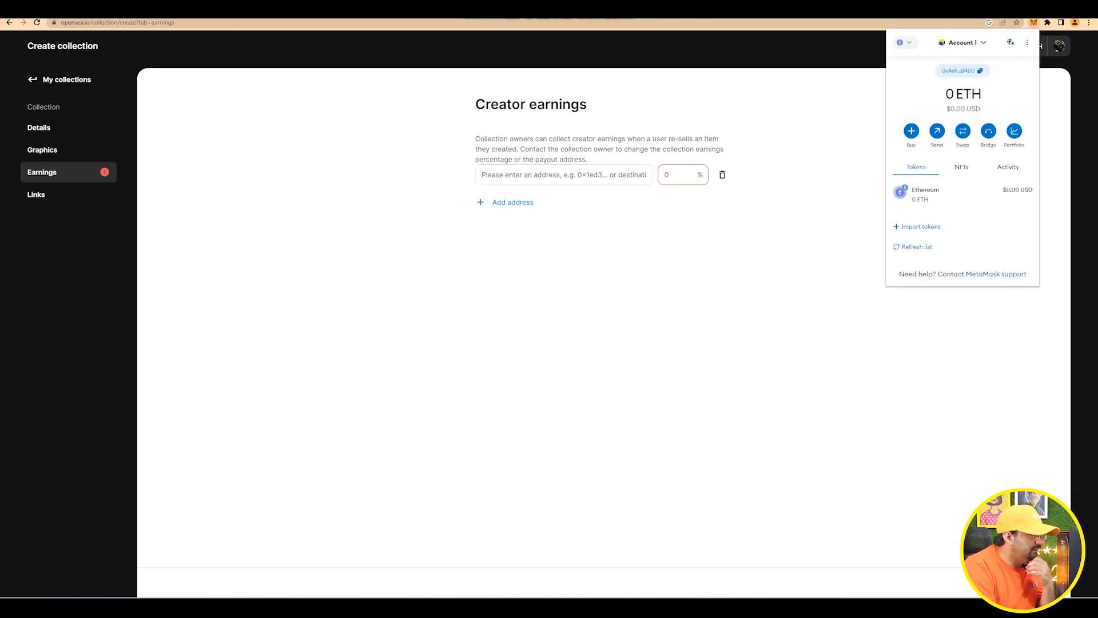
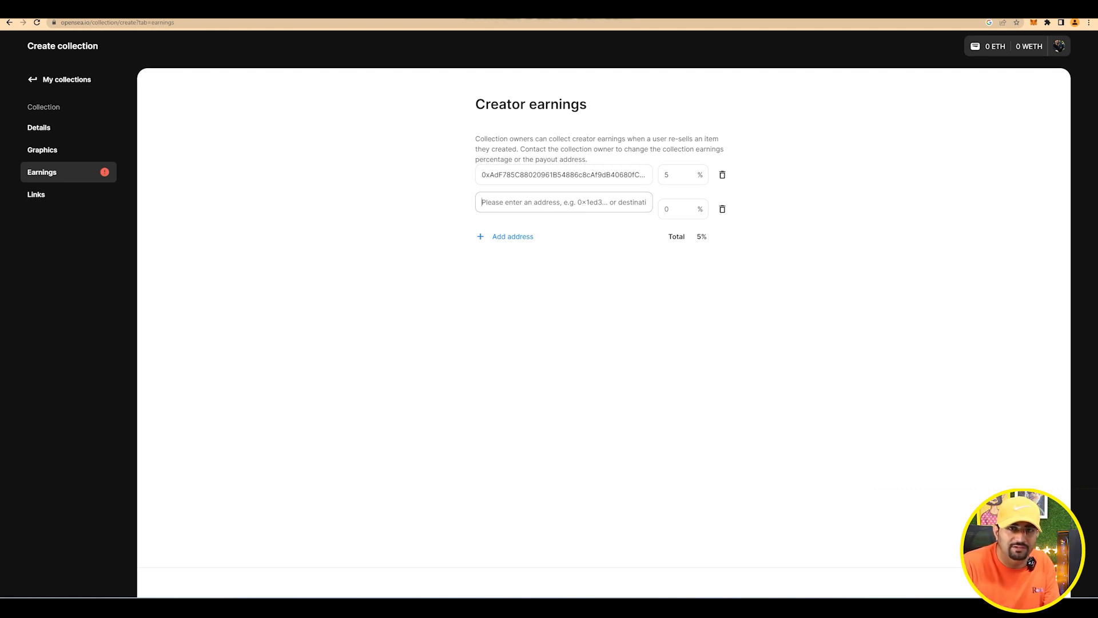
Try shares of 2% and 3% for two additional payout addresses, and remove both rows again
left_click(513, 236)
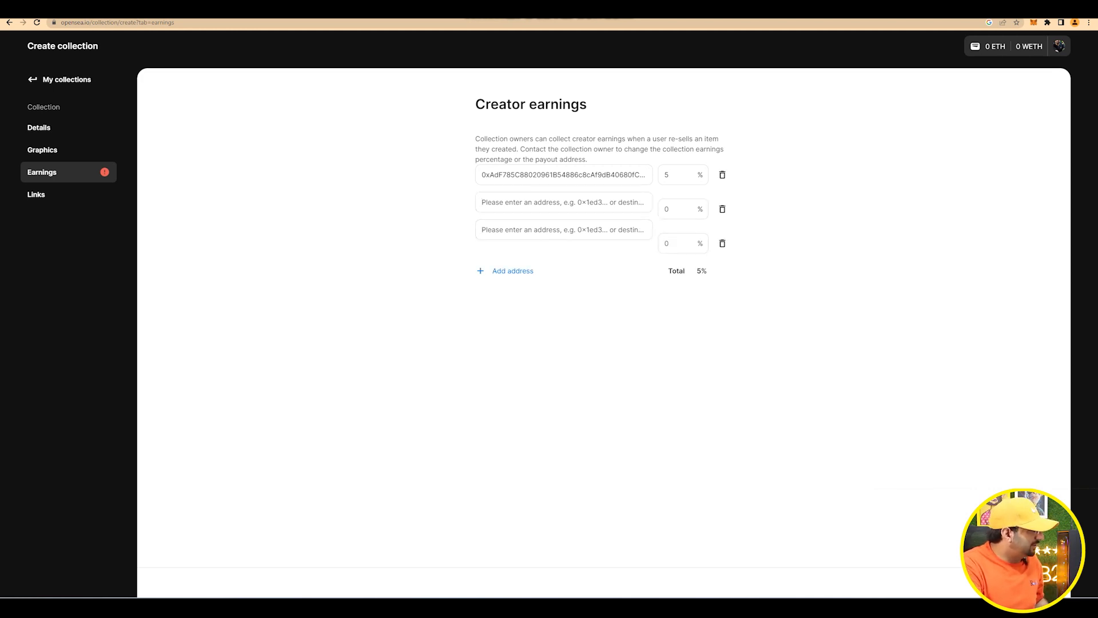
type("2")
left_click(677, 243)
type("3")
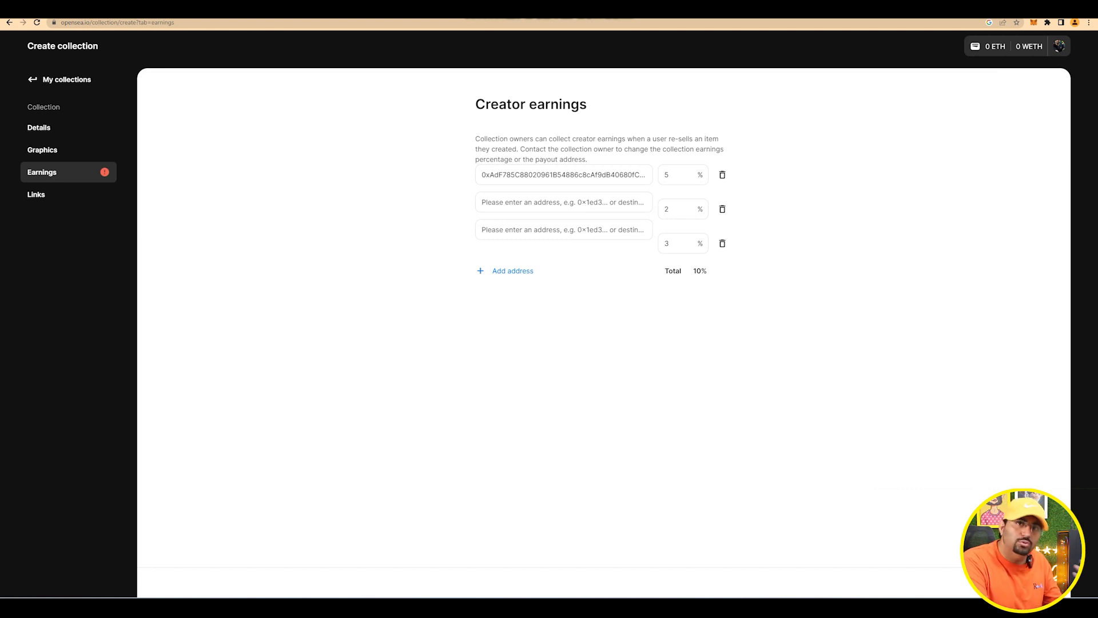
left_click(723, 243)
left_click(722, 210)
Review the collection's website, Medium and Telegram link fields
left_click(36, 195)
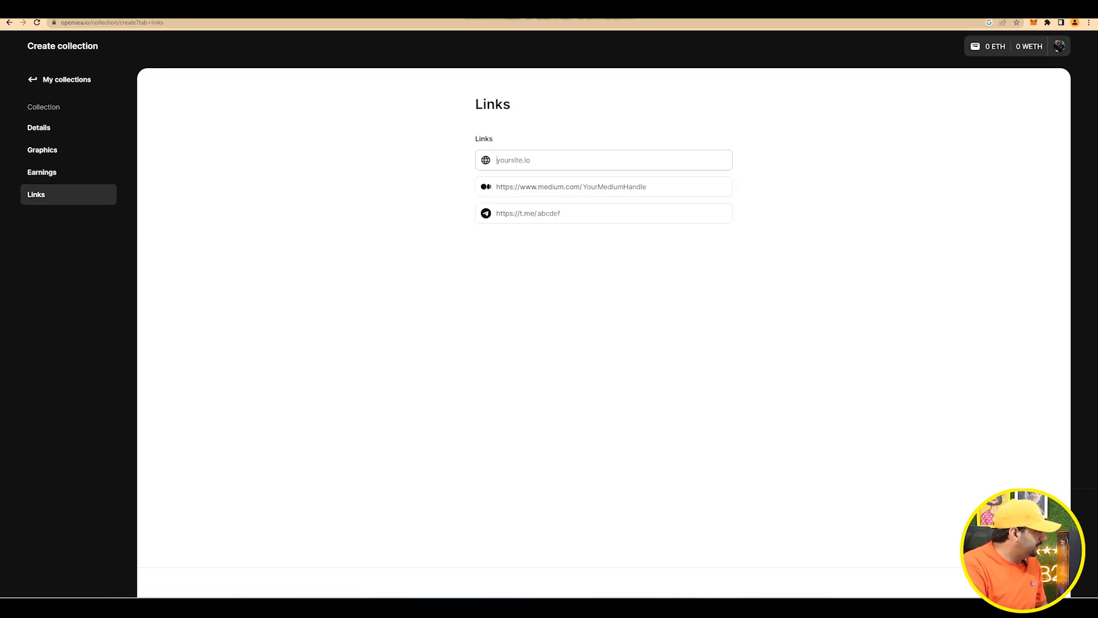
left_click(583, 187)
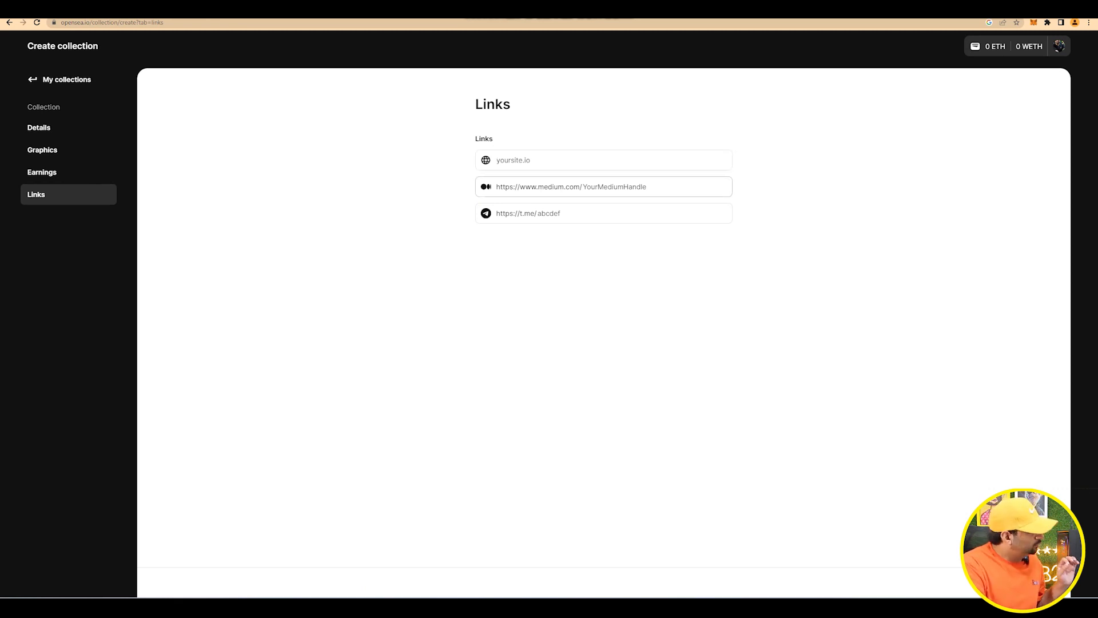
left_click(538, 213)
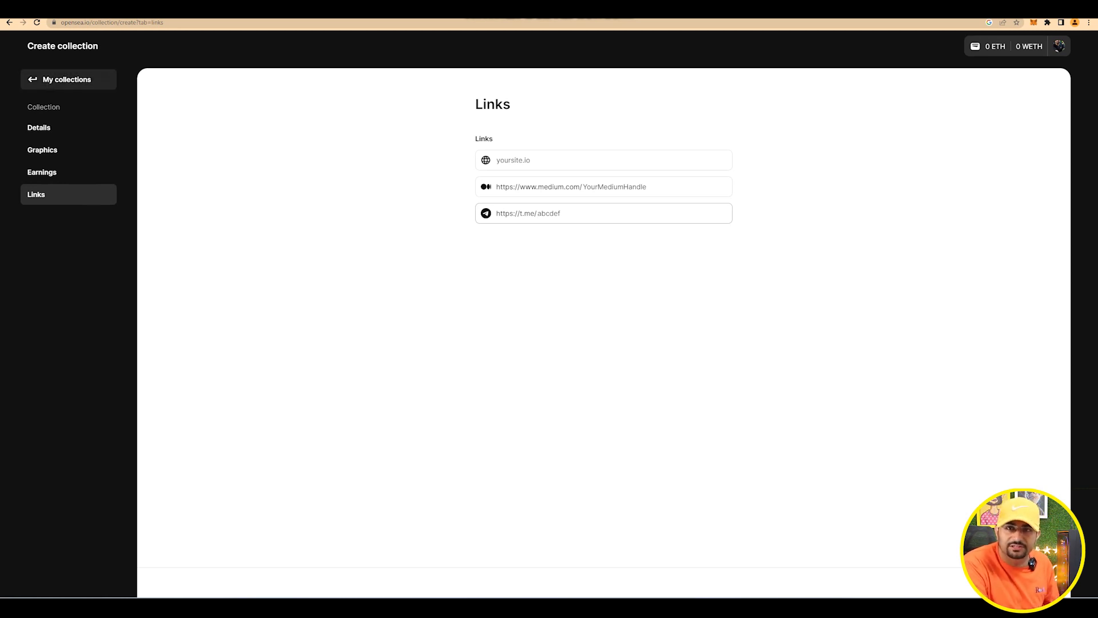
Return to the collections overview, and start a new item with the "Content asa banao" still as its image
left_click(67, 79)
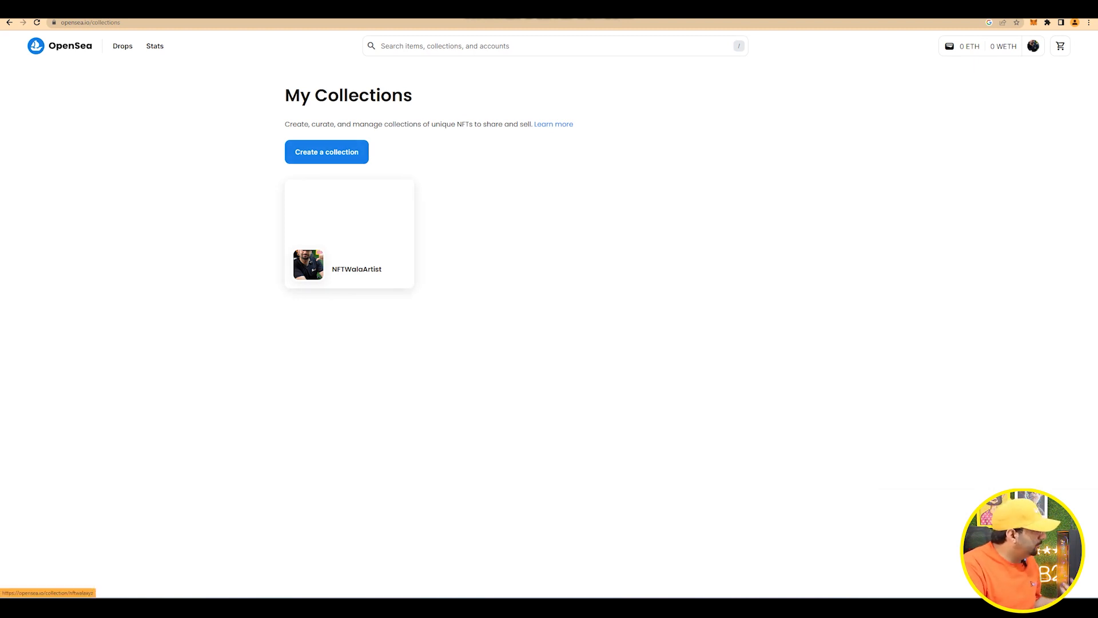
mouse_move(1033, 46)
left_click(977, 148)
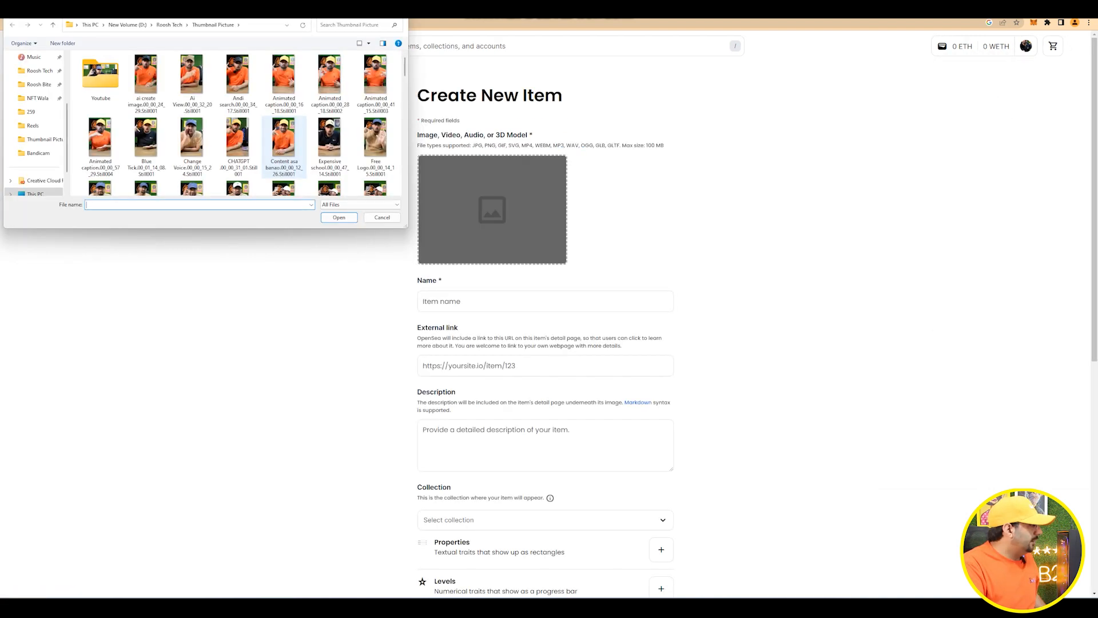
left_click(283, 146)
double_click(284, 146)
Name the item xyz and set its external link to nftwala.pk
scroll(545, 286, "down", 3)
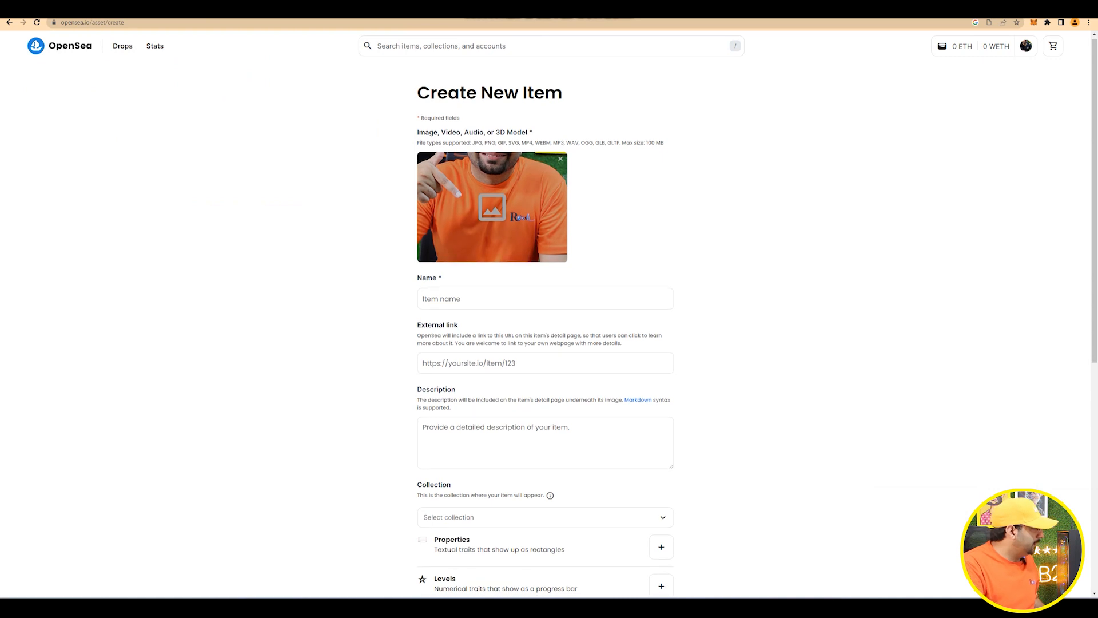
left_click(545, 172)
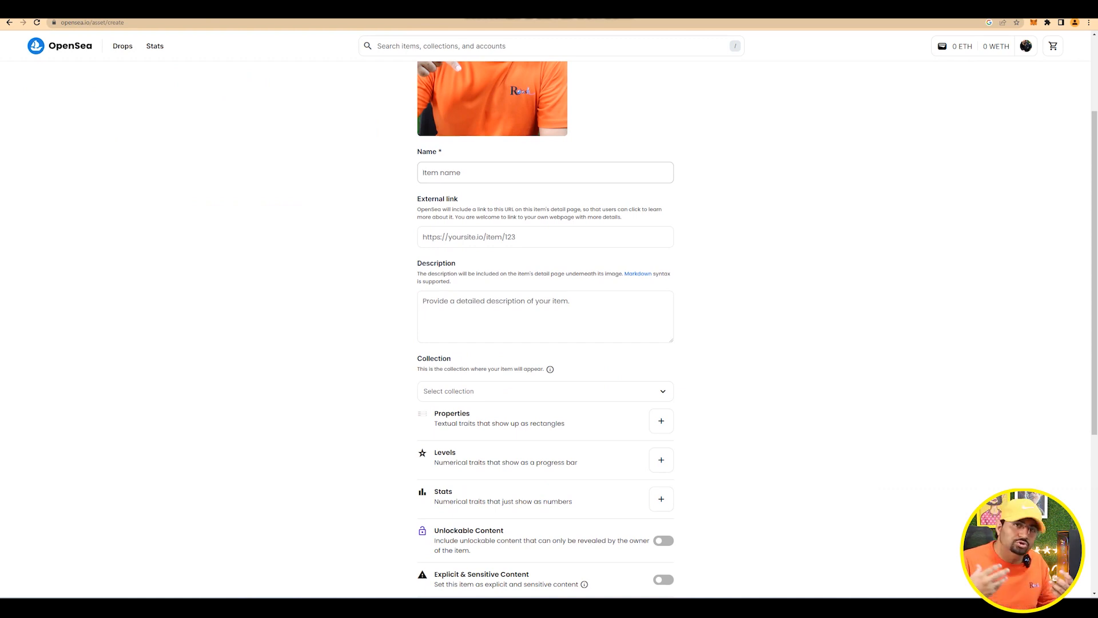
type("XYZa")
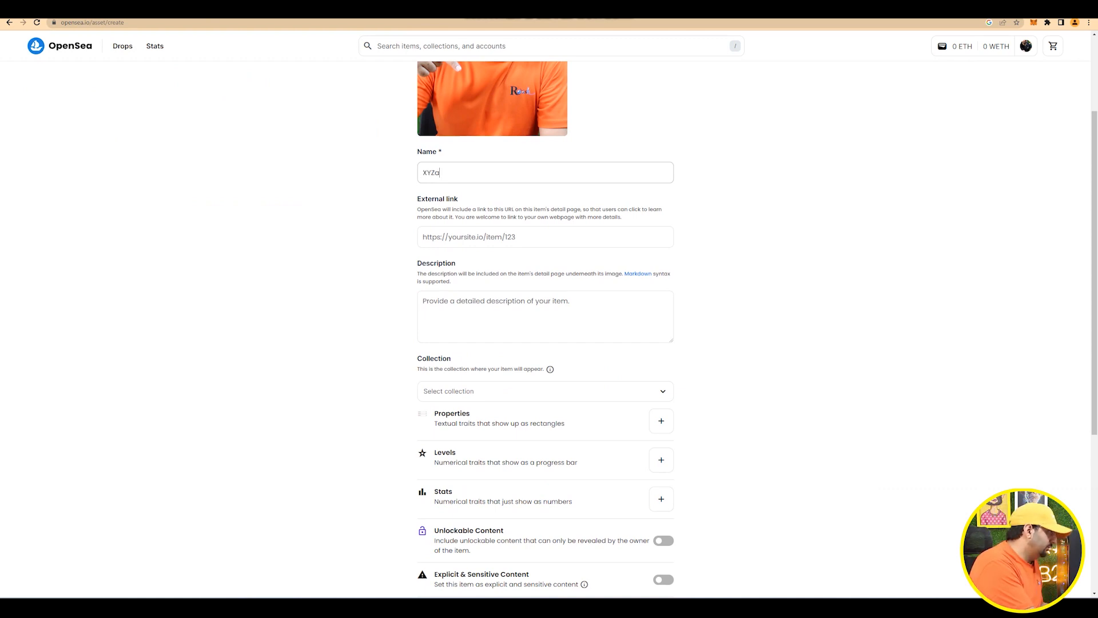
left_click(545, 237)
left_click(546, 316)
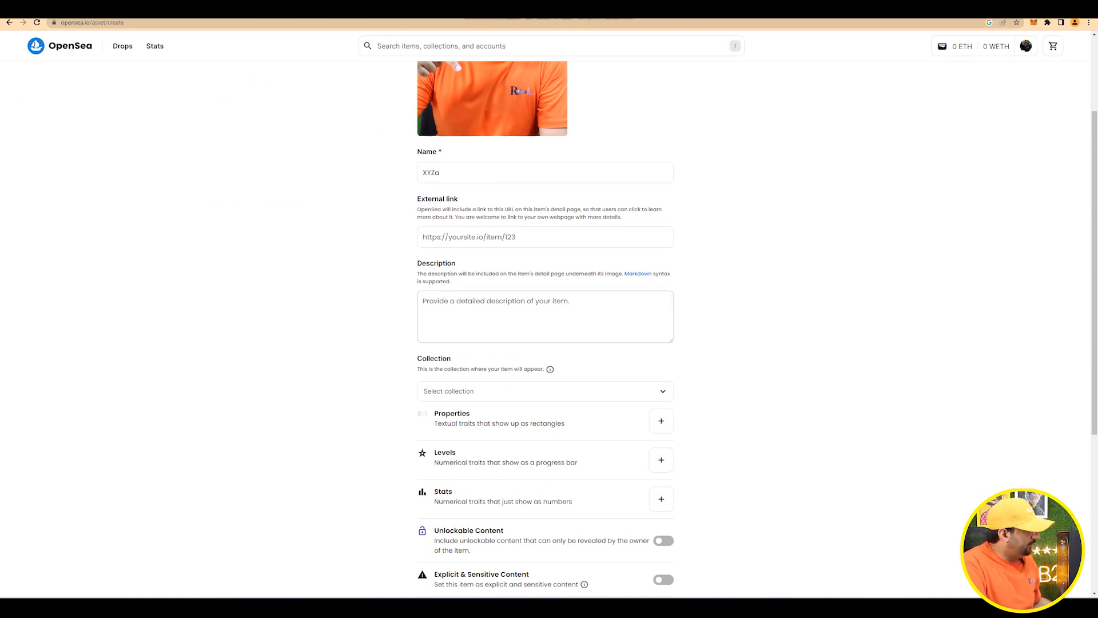
type("Hi")
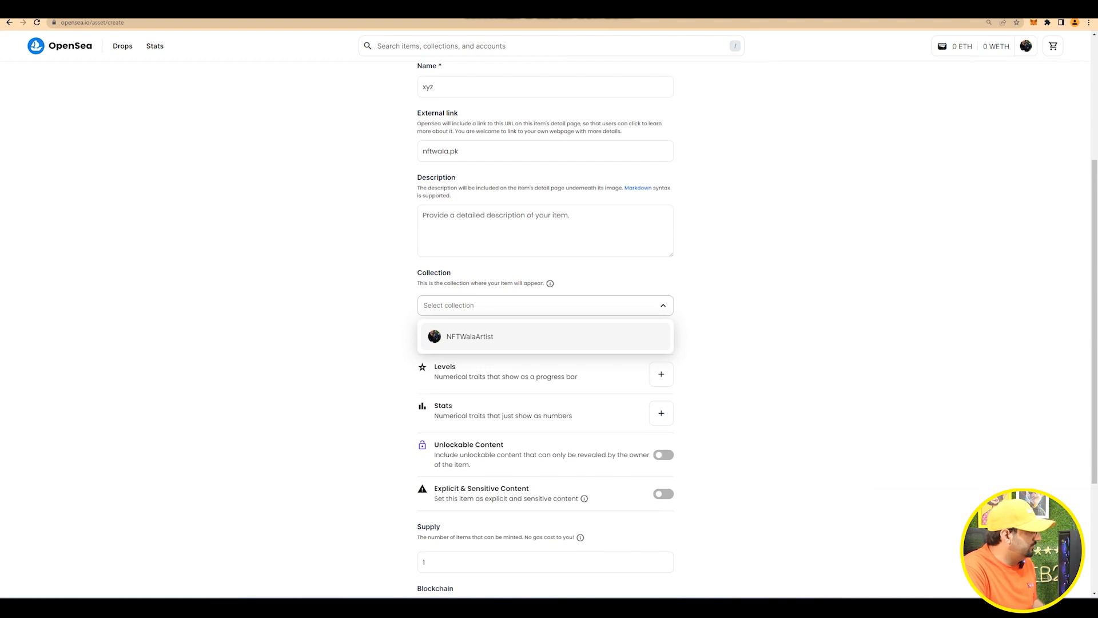
Assign the item to the NFTWalaArtist collection, and check its properties and unlockable content options
left_click(545, 336)
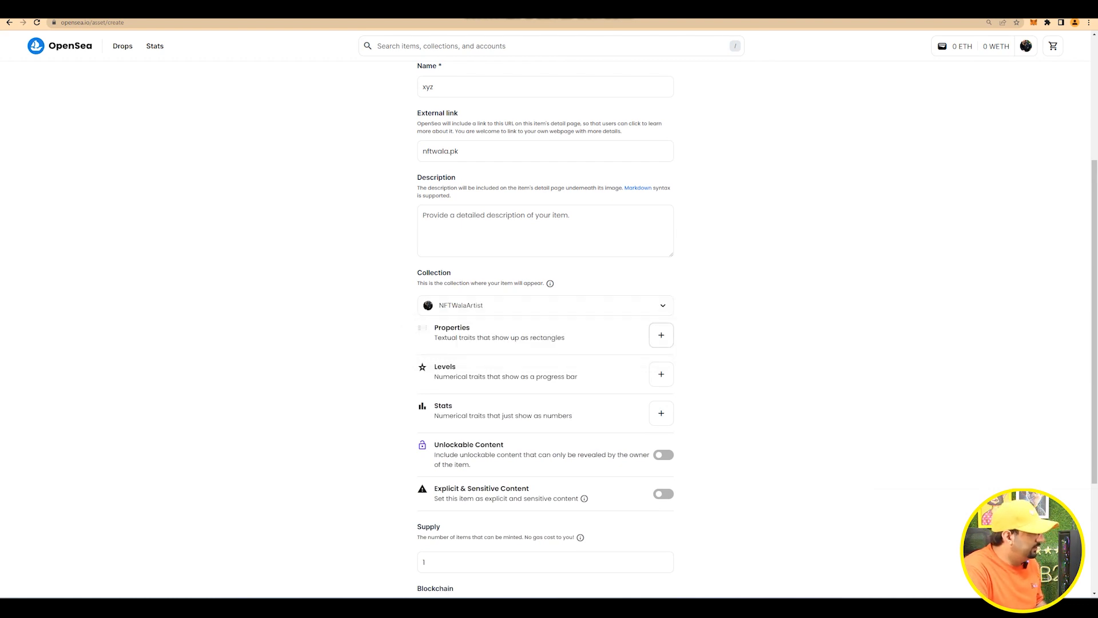
left_click(662, 335)
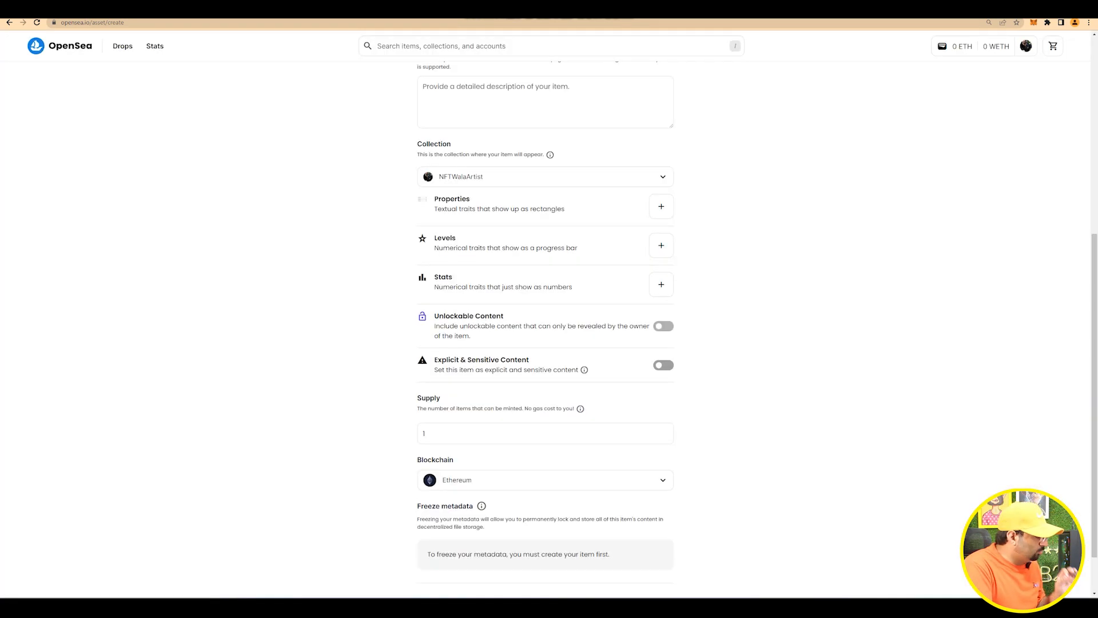
left_click(663, 326)
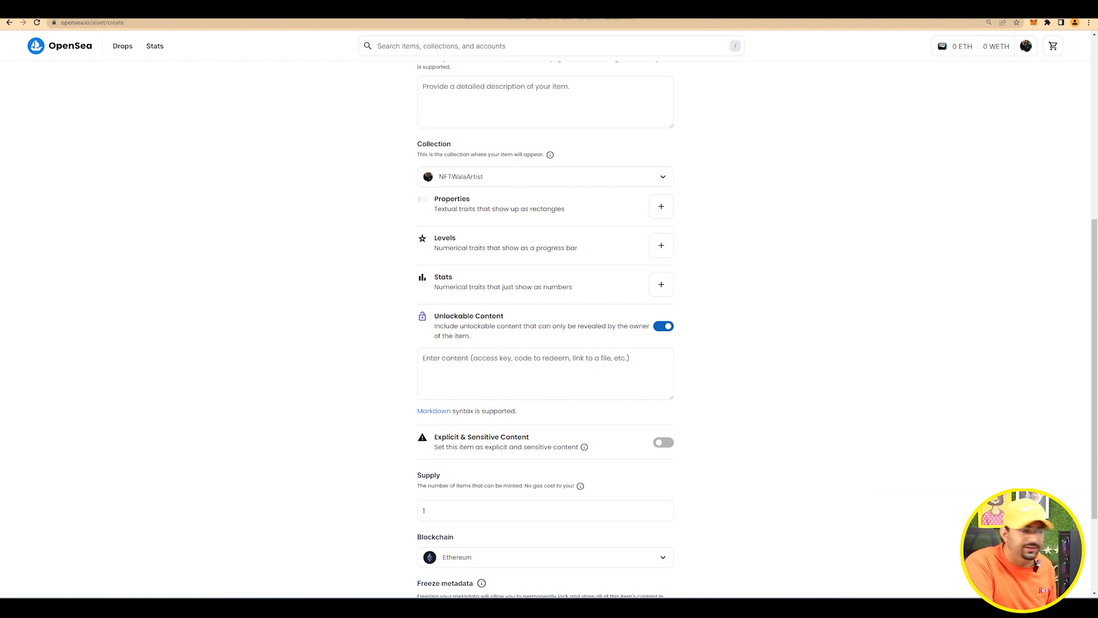
left_click(664, 326)
Create the item and complete the human verification check
scroll(663, 326, "down", 1)
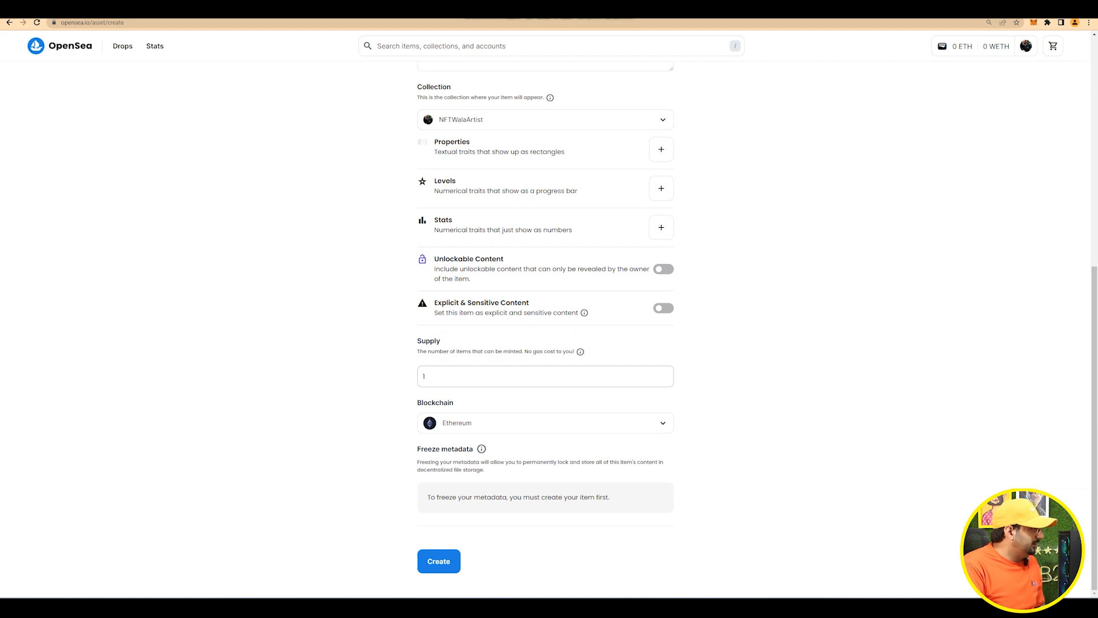
left_click(439, 561)
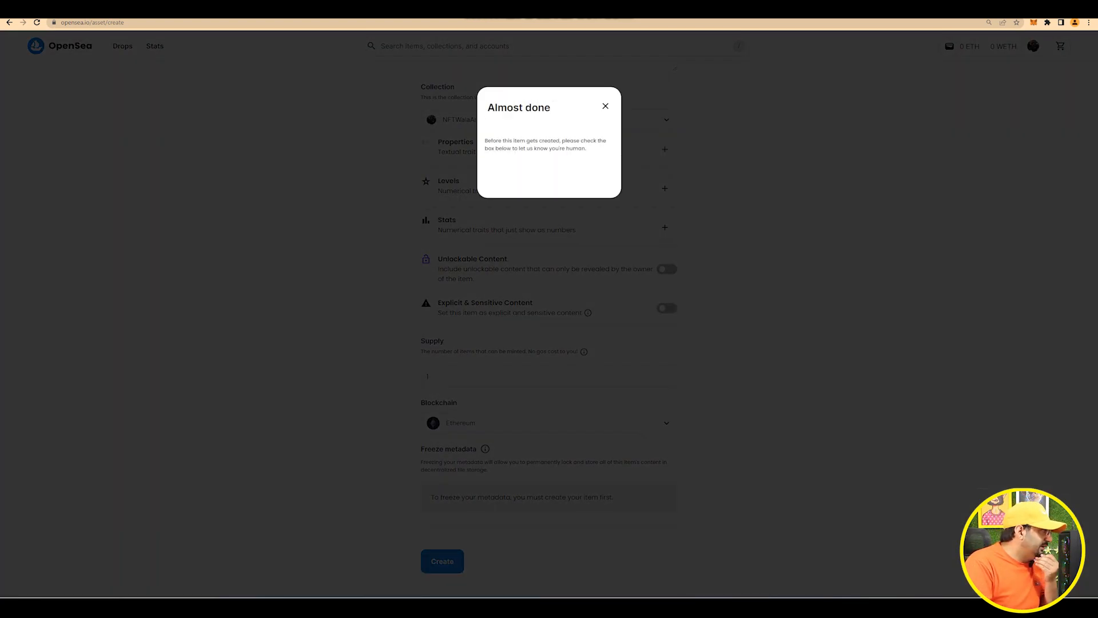
left_click(496, 174)
left_click(592, 131)
left_click(647, 131)
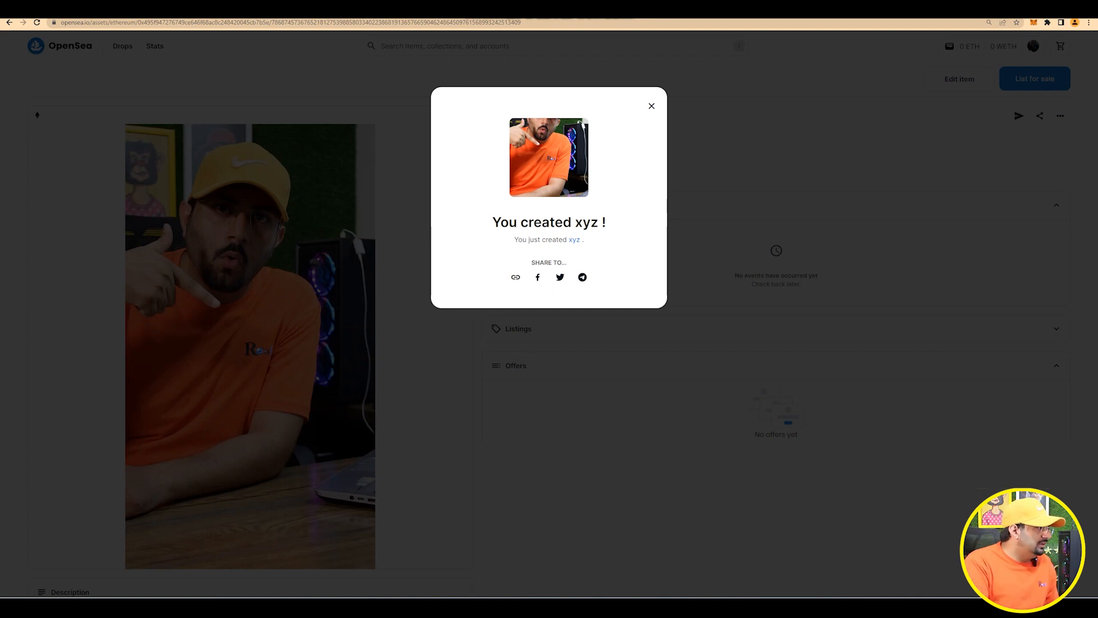
Dismiss the creation notice and start a fixed-price sale listing for item xyz at 0.02 ETH
key("Escape")
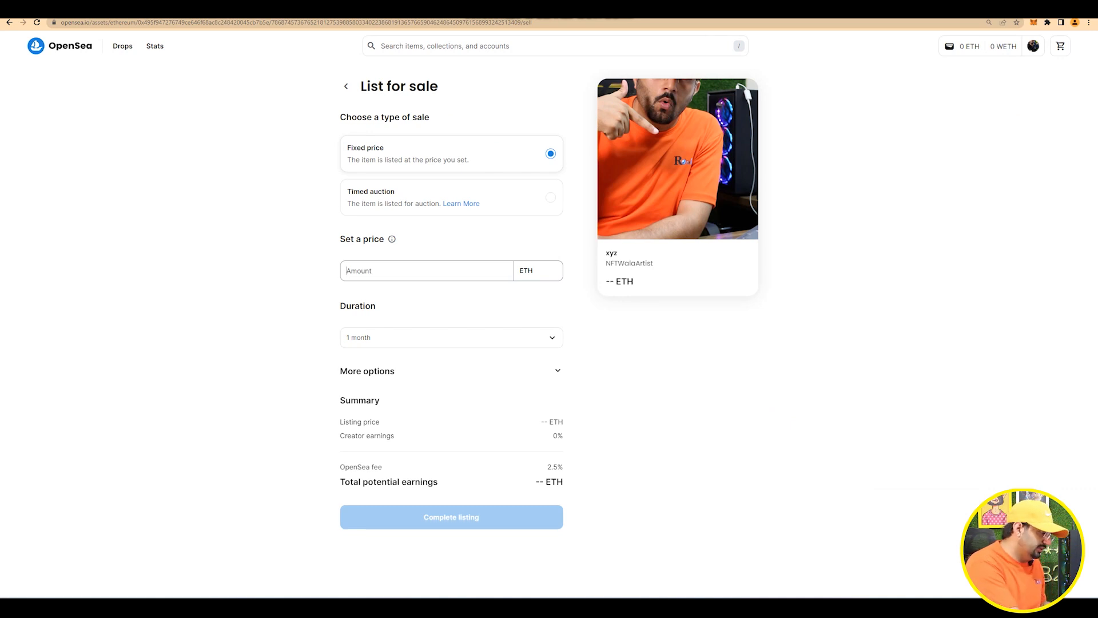
type("0..2")
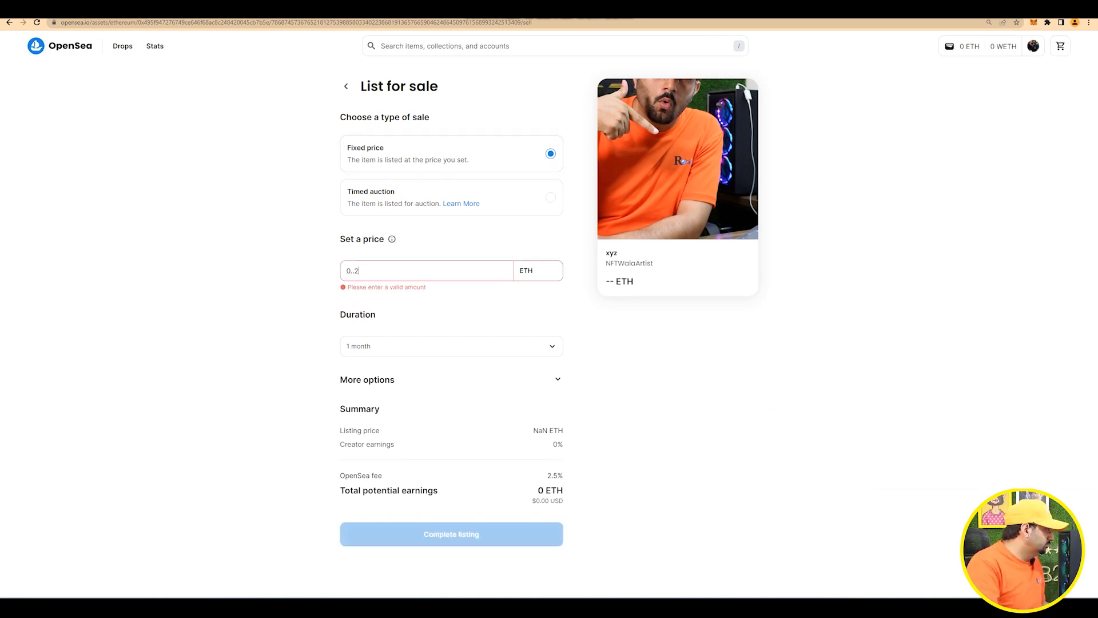
key("BackSpace")
key("BackSpace")
type("02")
Set the sale duration of the xyz listing to 6 months
key("Tab")
key("Return")
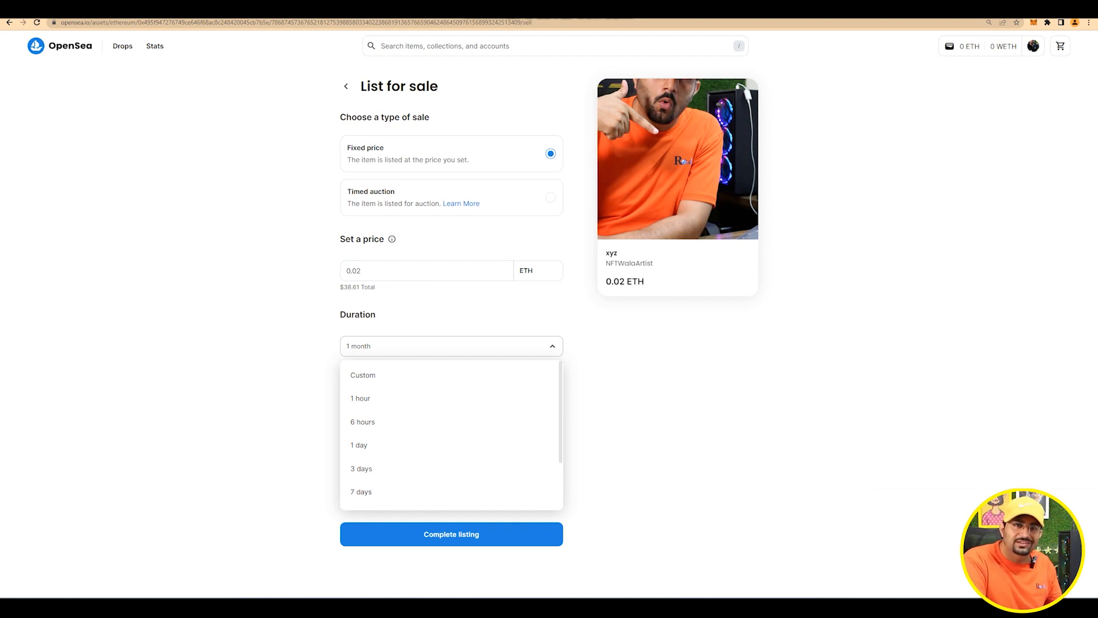
key("Down")
key("Down")
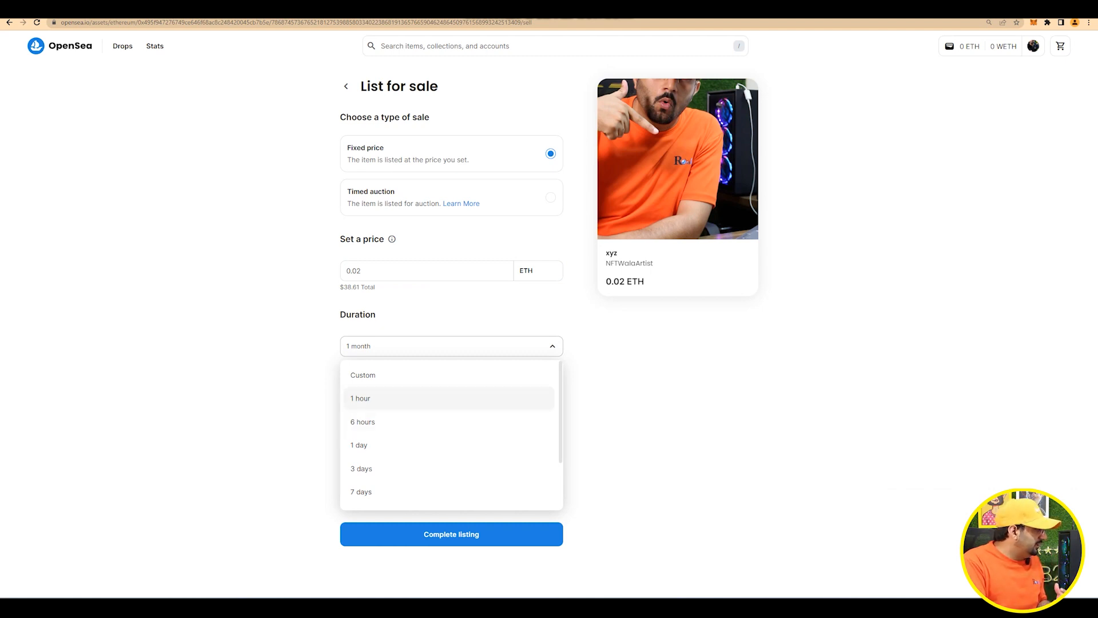
key("Down")
key("Down")
key("Down")
scroll(452, 434, "down", 2)
key("Down")
key("Down")
key("Down")
key("Down")
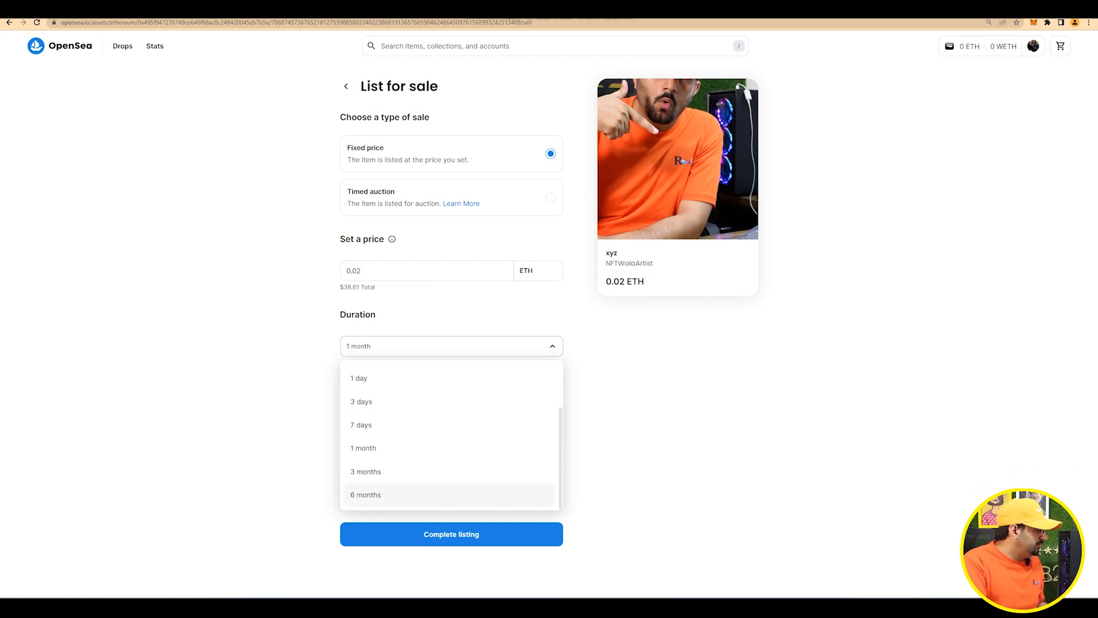
key("Return")
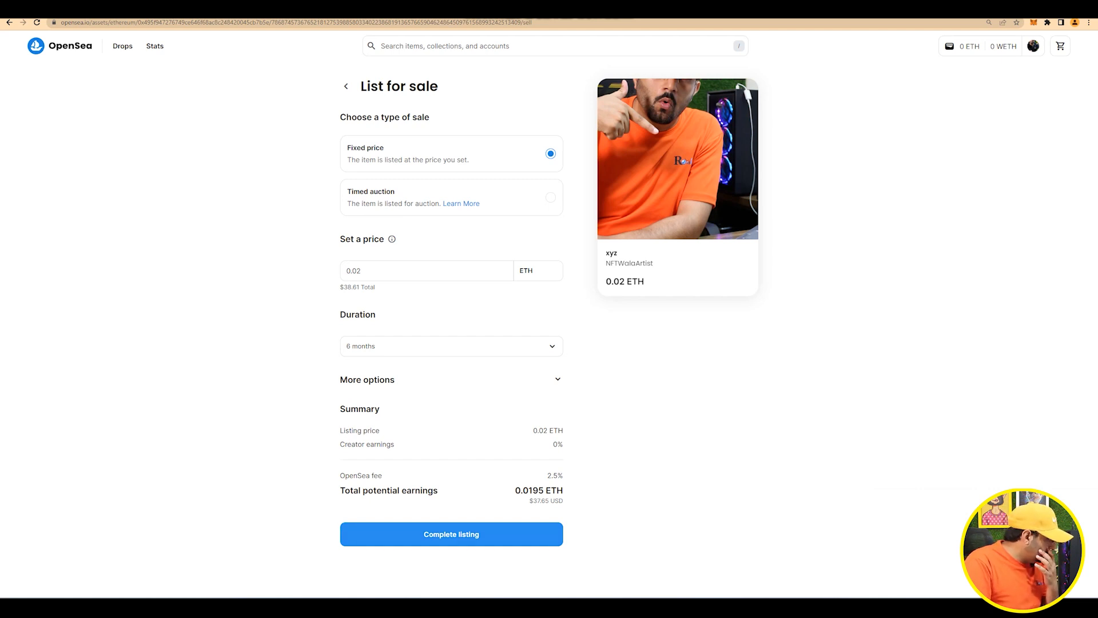
Complete the xyz listing, sign it in the wallet, and view the listed item
left_click(451, 533)
left_click(1052, 243)
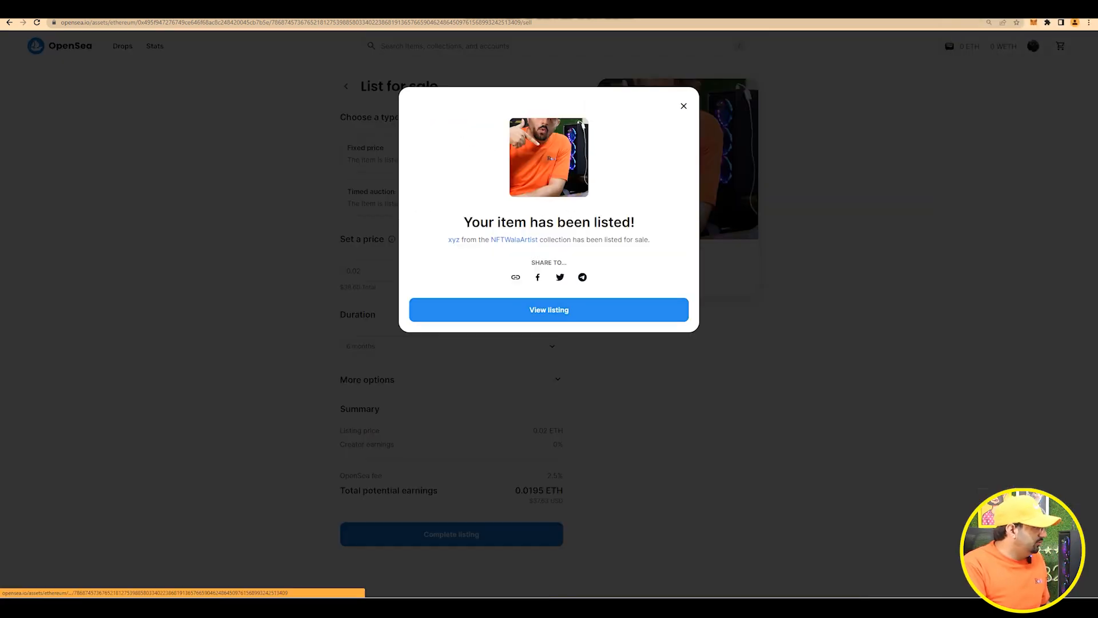
left_click(549, 310)
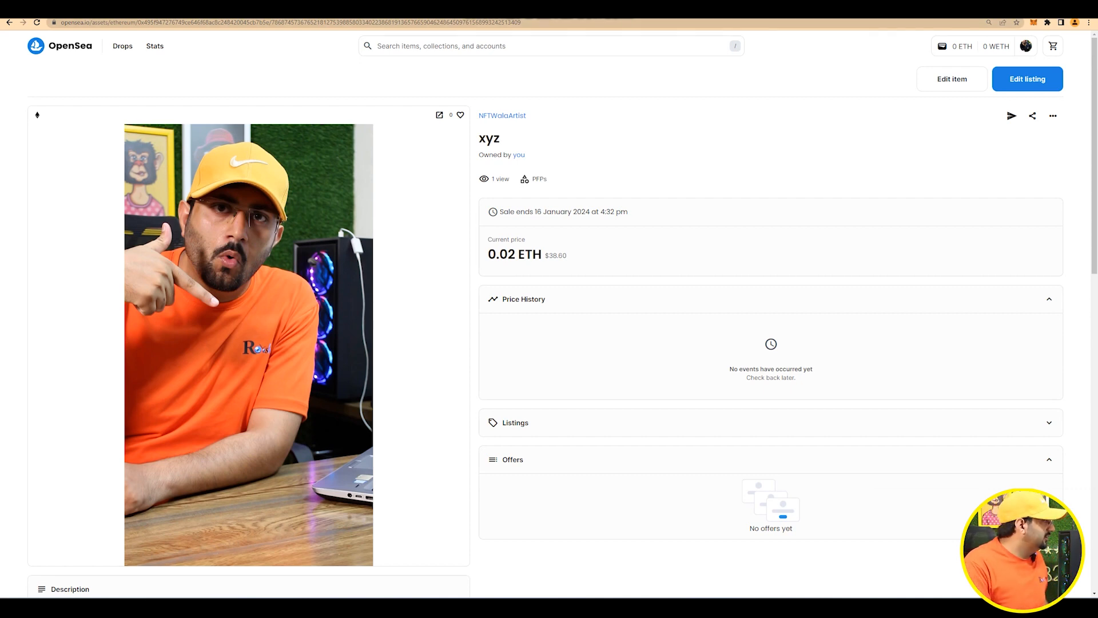
Switch to OpenSea Pro in a new tab, and start listing item xyz from the owned items
mouse_move(1025, 46)
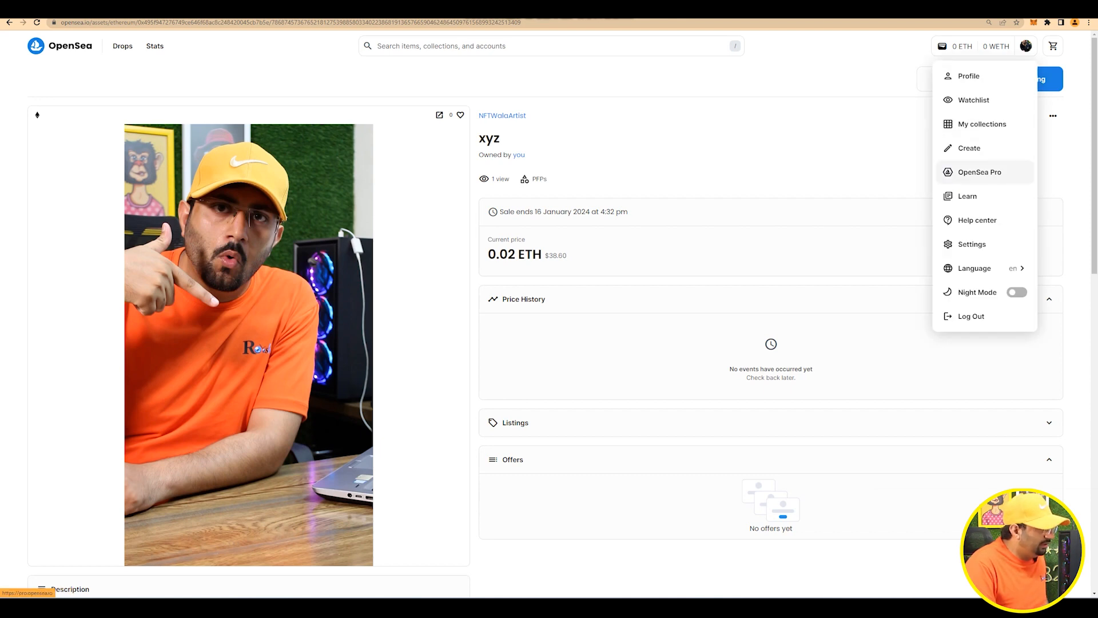
right_click(999, 181)
left_click(967, 189)
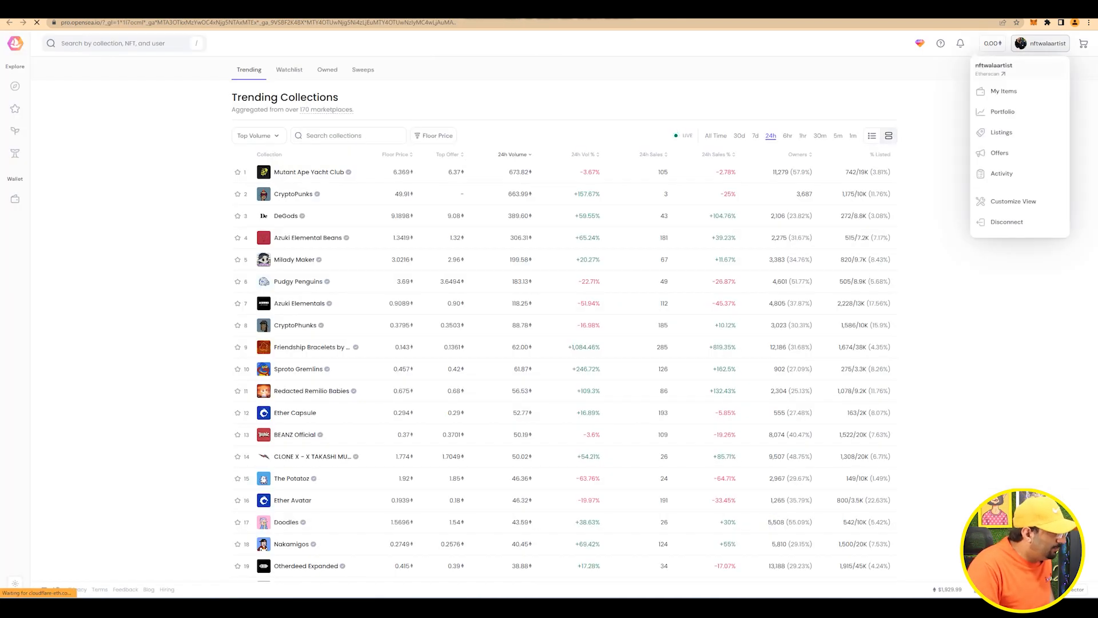
left_click(1004, 91)
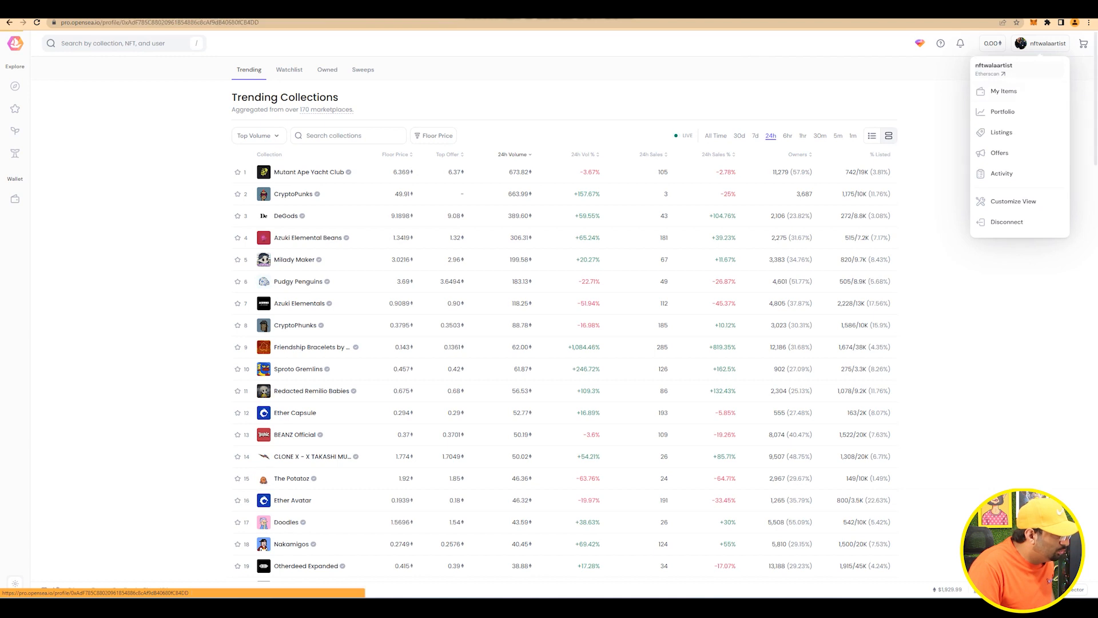
left_click(241, 172)
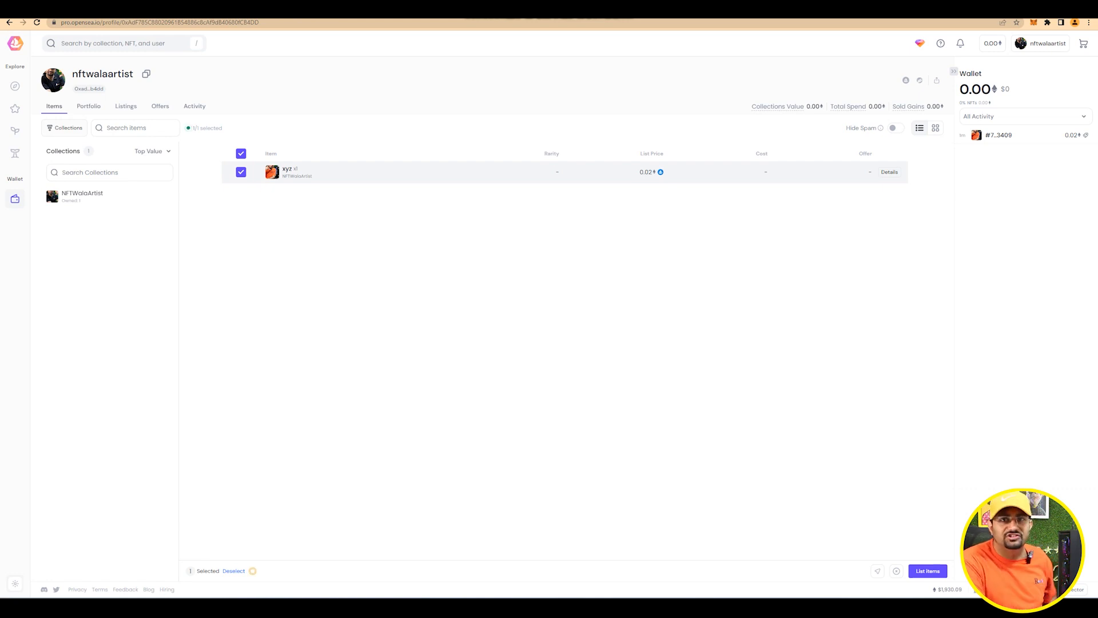
left_click(928, 571)
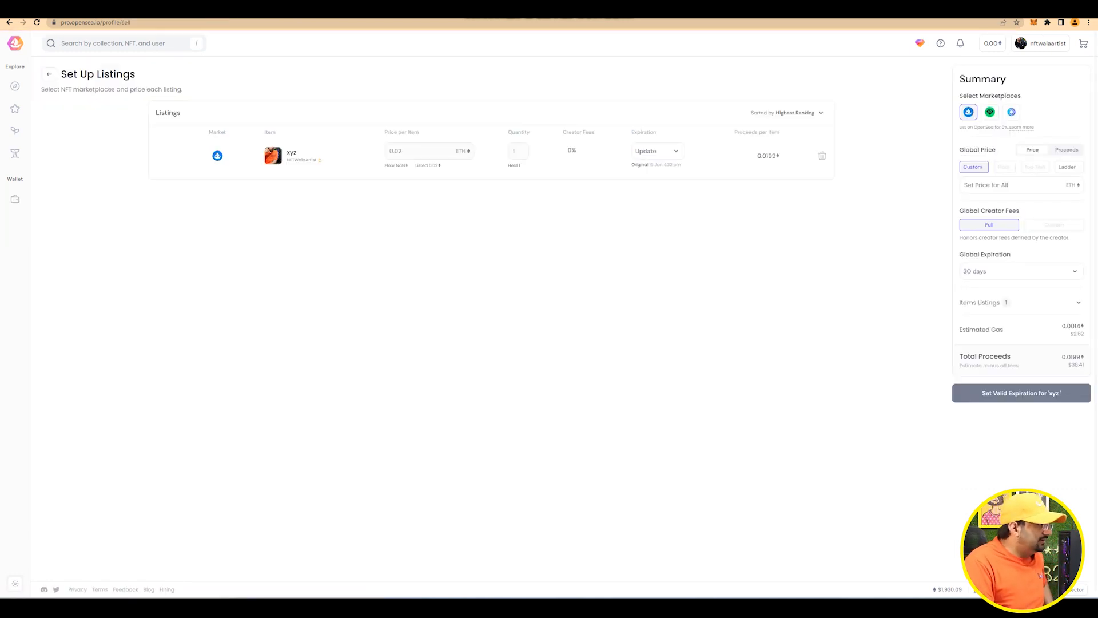
Set the custom global price to 0.02 ETH, and look at the floor-based pricing option
type("0")
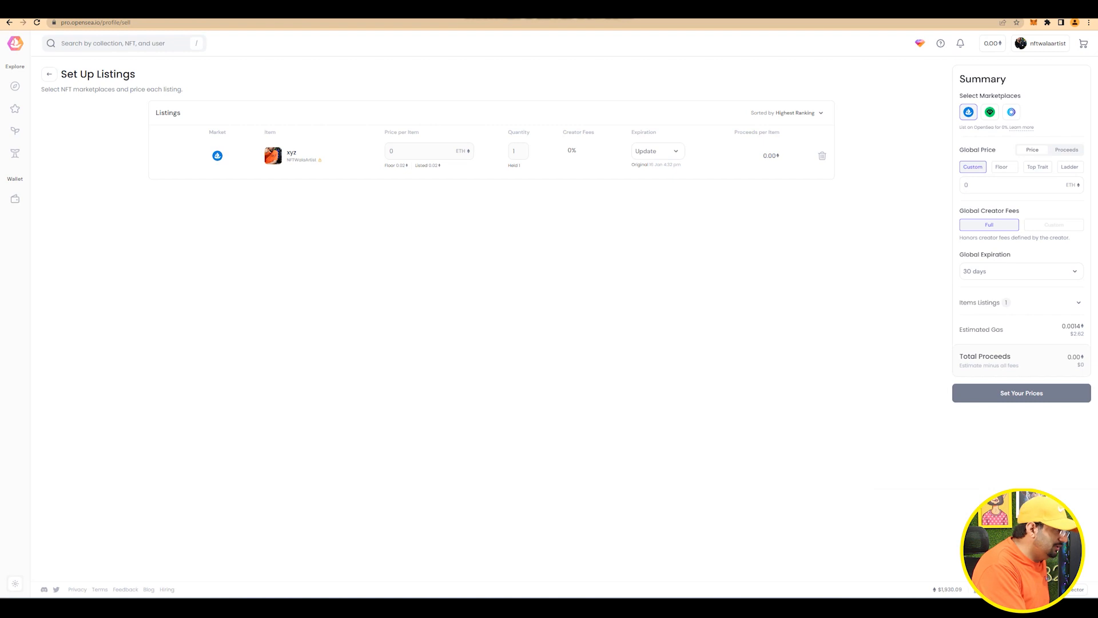
type(".02")
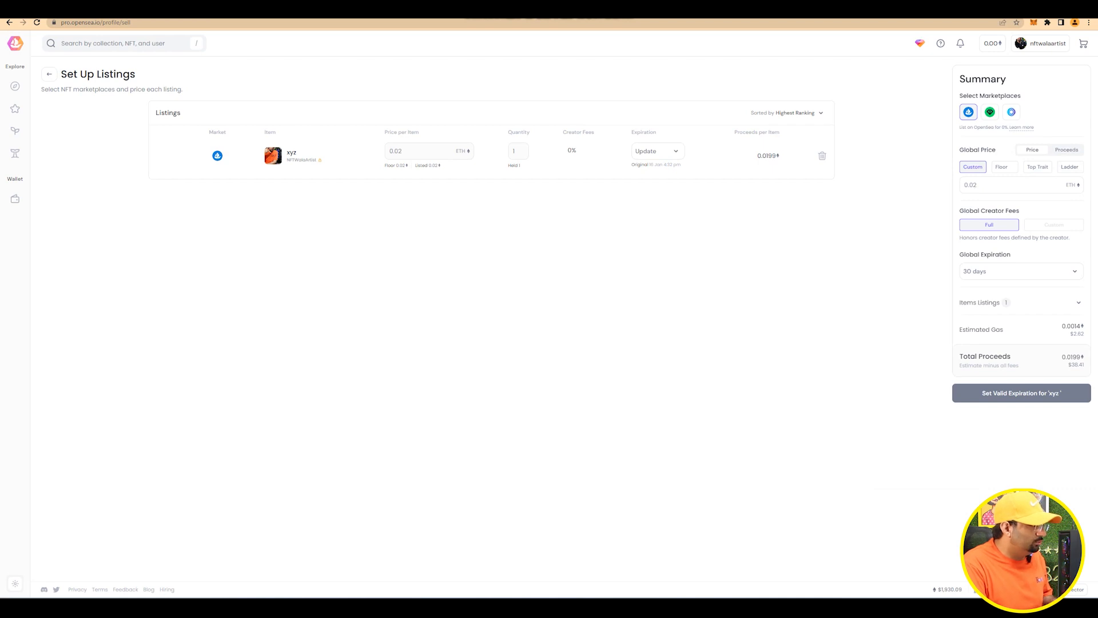
left_click(1005, 167)
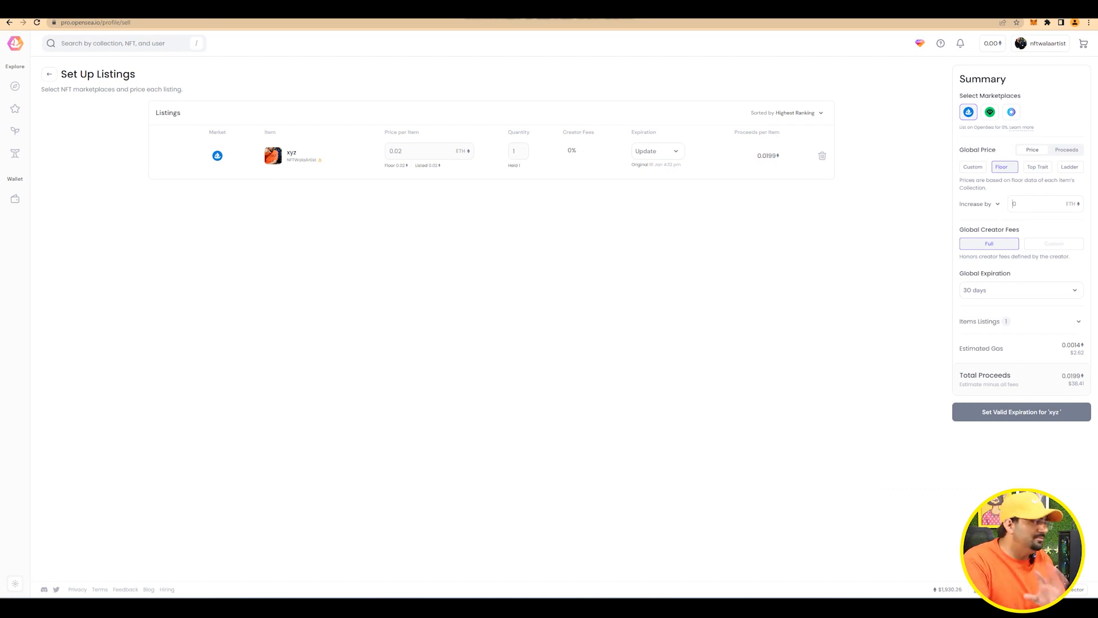
left_click(973, 167)
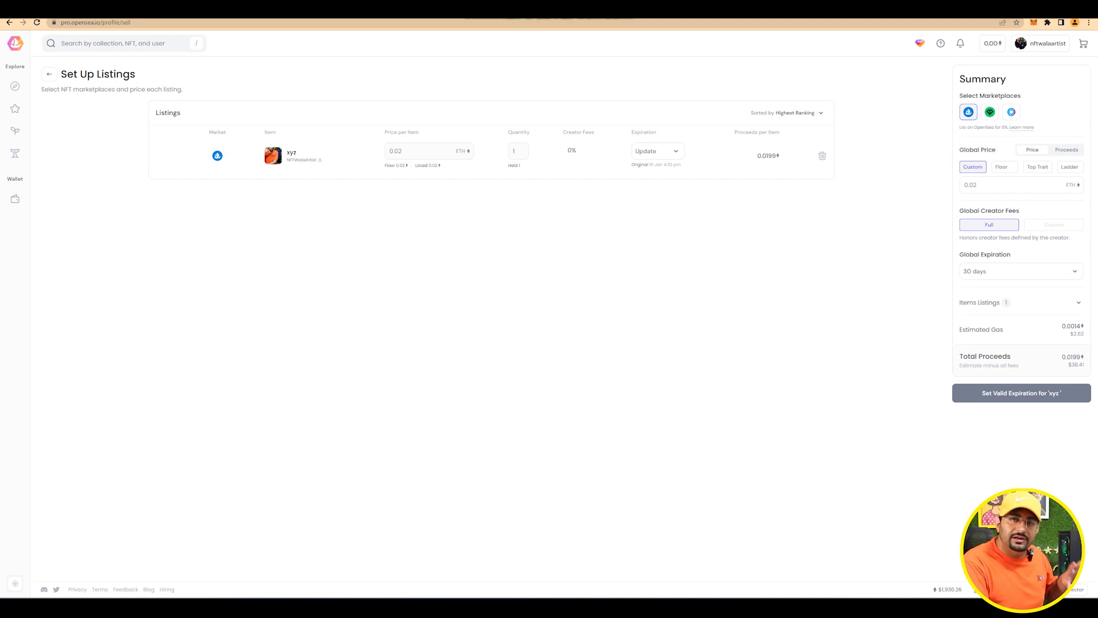
Apply a 30-day global expiration to the listing and check the estimated gas fee
left_click(1021, 271)
left_click(1022, 271)
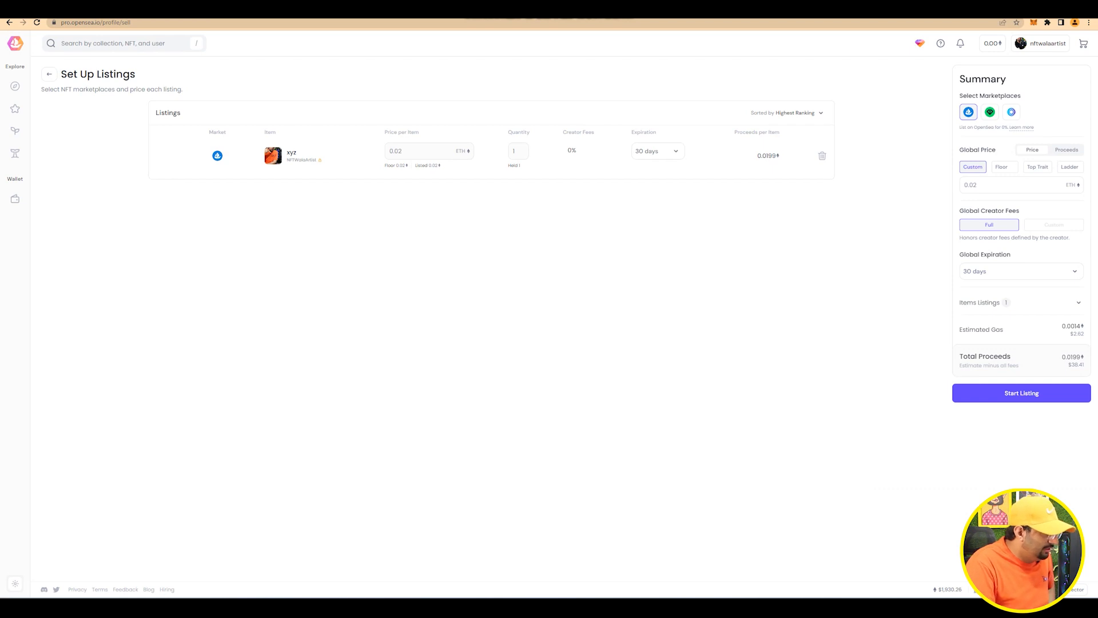
left_click_drag(961, 329, 1005, 330)
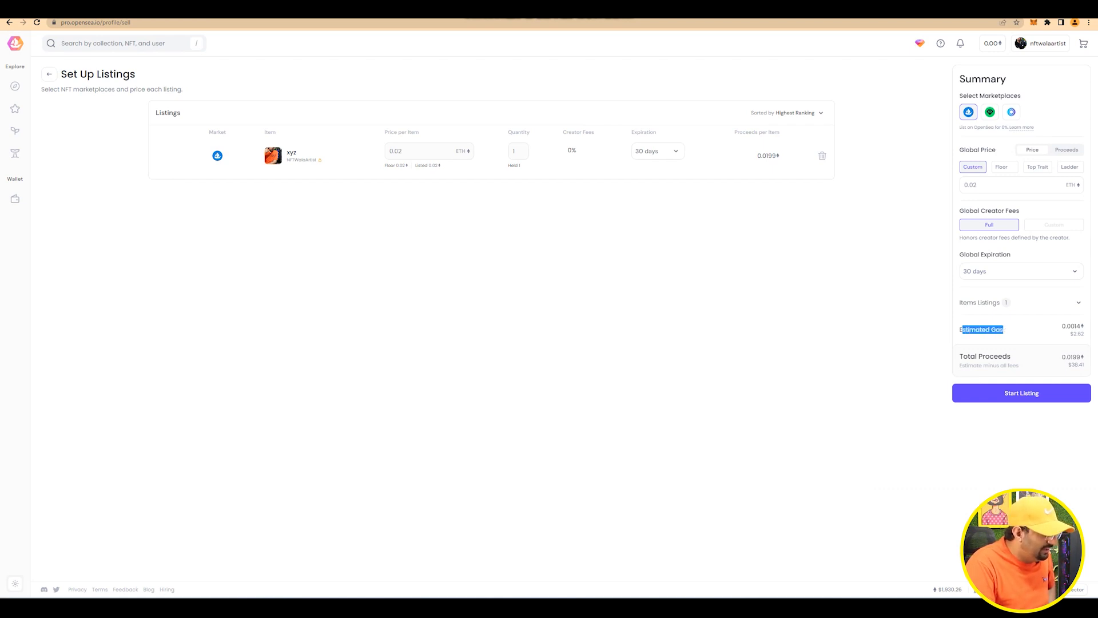
left_click_drag(1070, 334, 1085, 334)
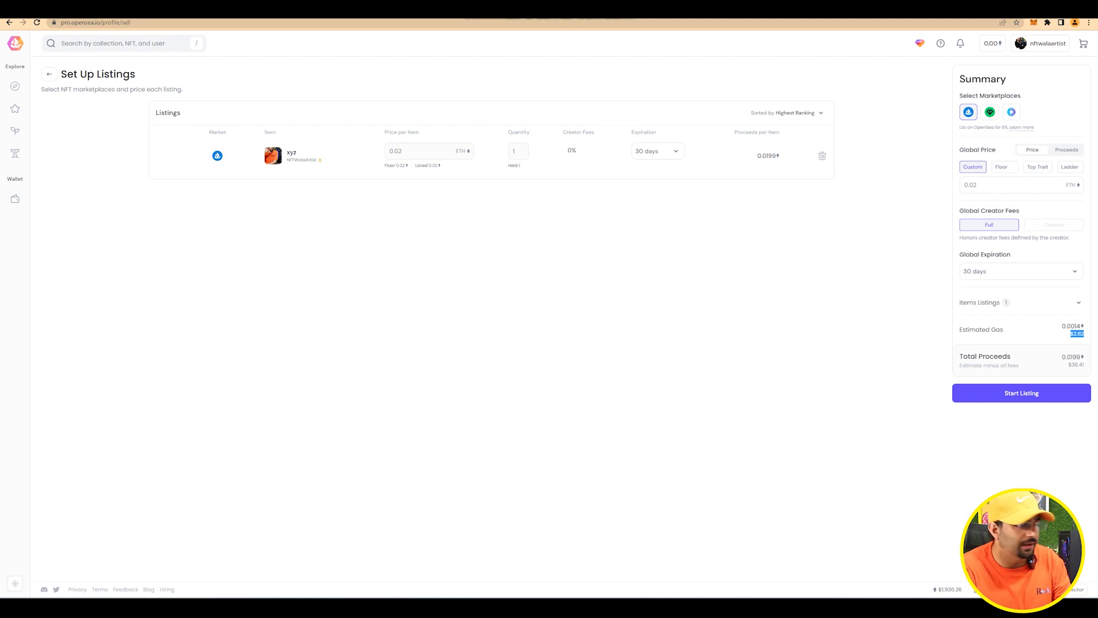
left_click(1079, 338)
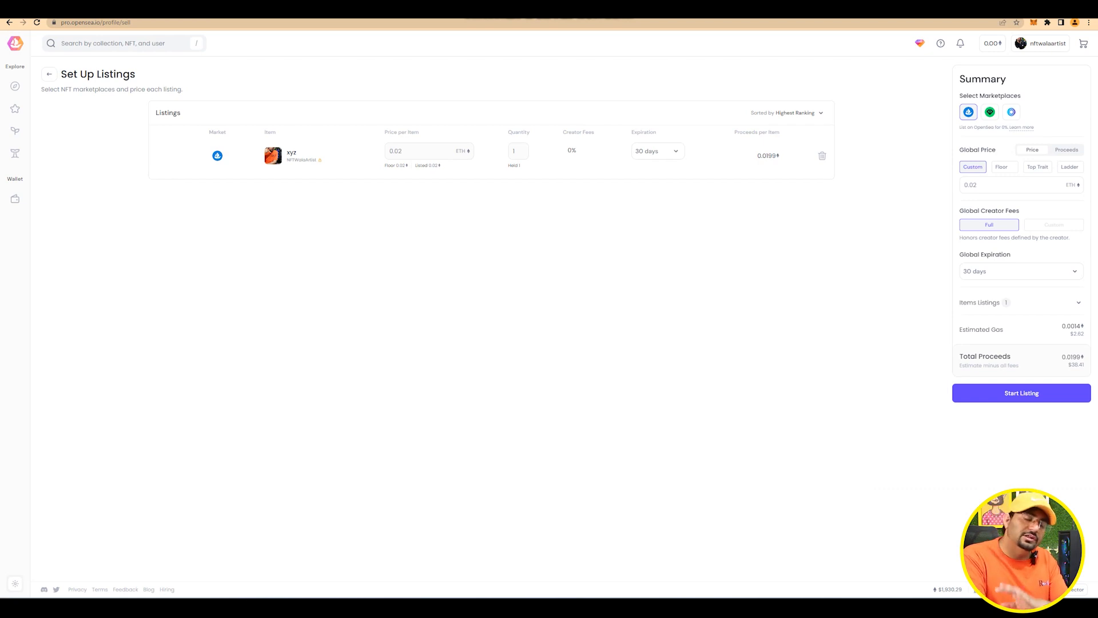
Start the listing, approve the MetaMask sign-in request, and review the collection access request with its gas fee
left_click(1021, 393)
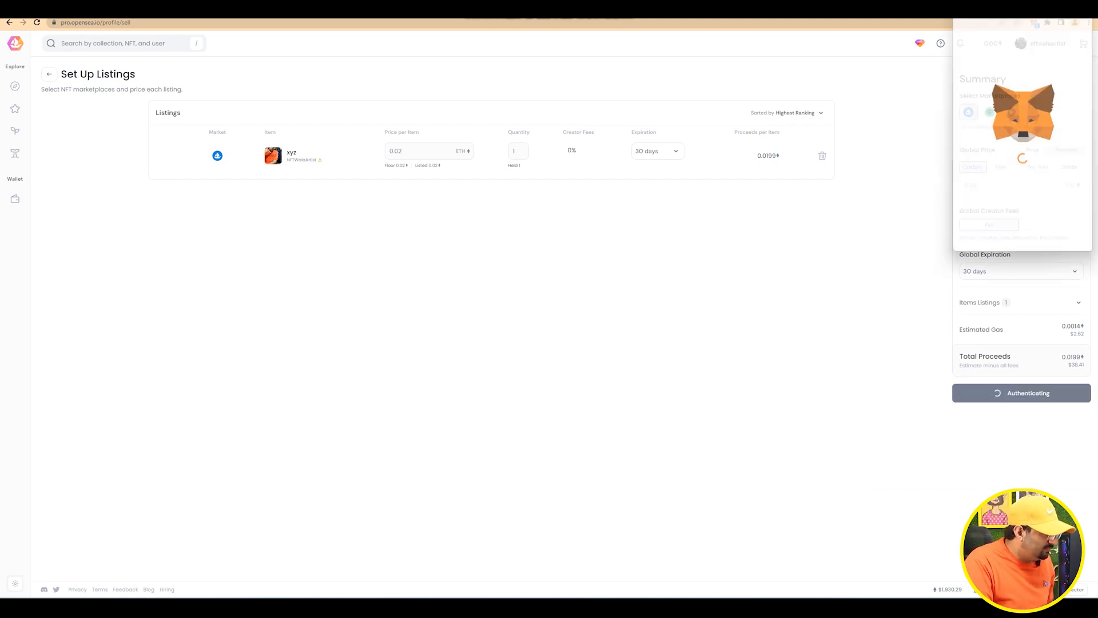
scroll(1021, 137, "down", 3)
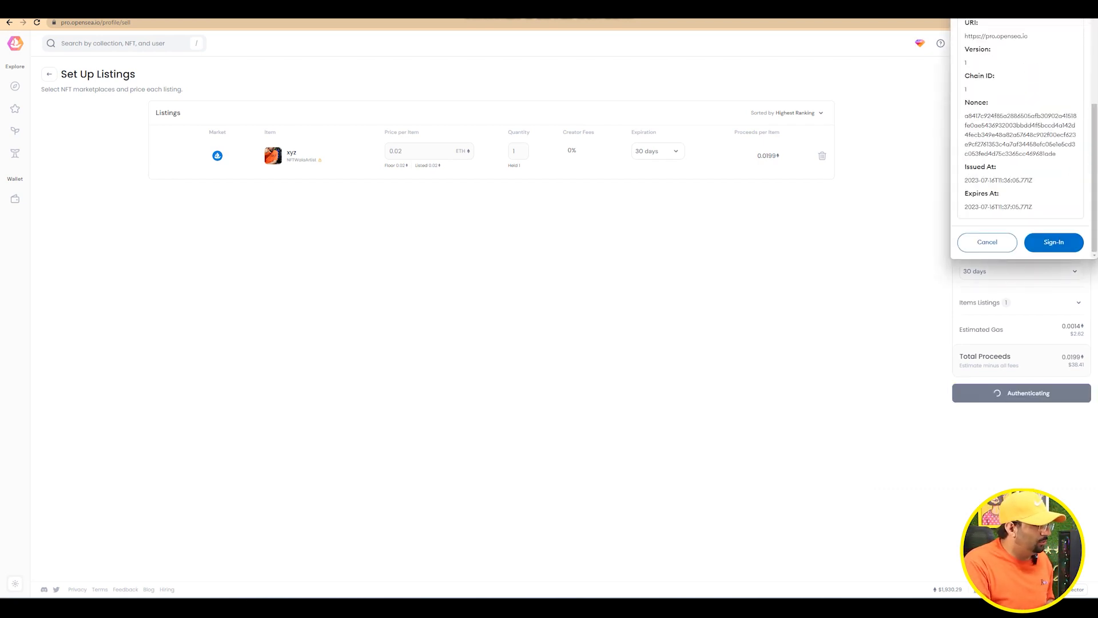
left_click(1054, 242)
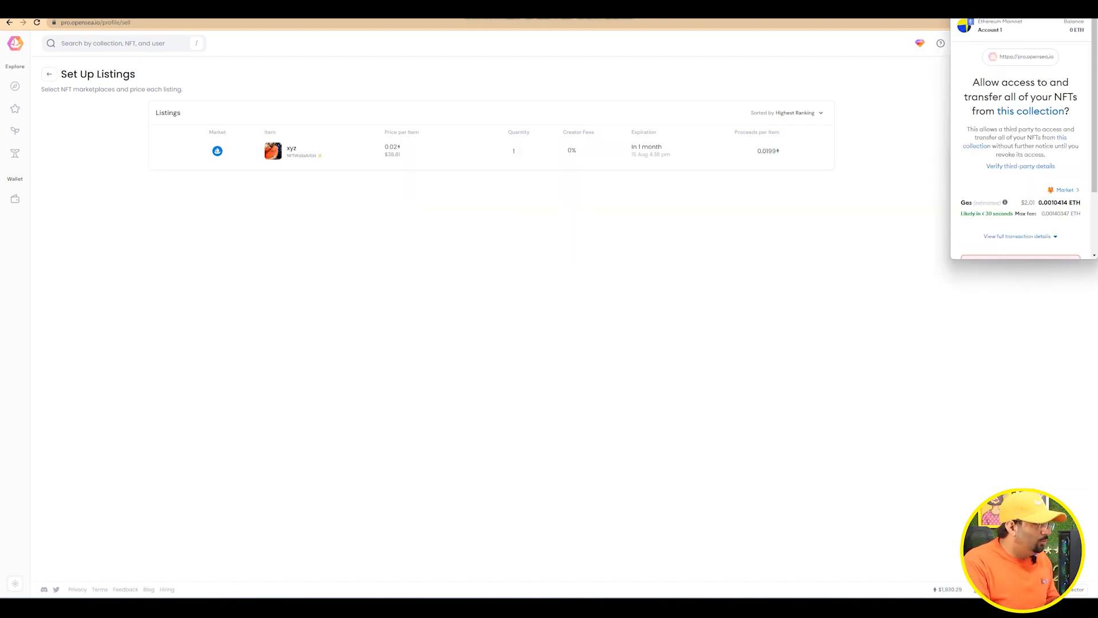
scroll(1021, 137, "down", 2)
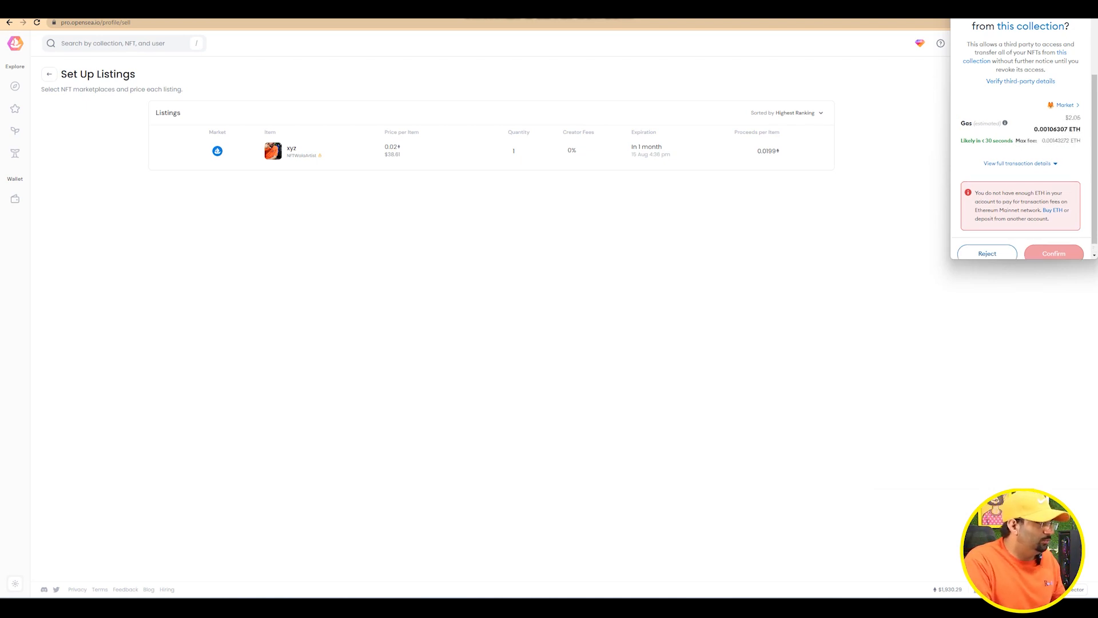
scroll(1024, 171, "down", 1)
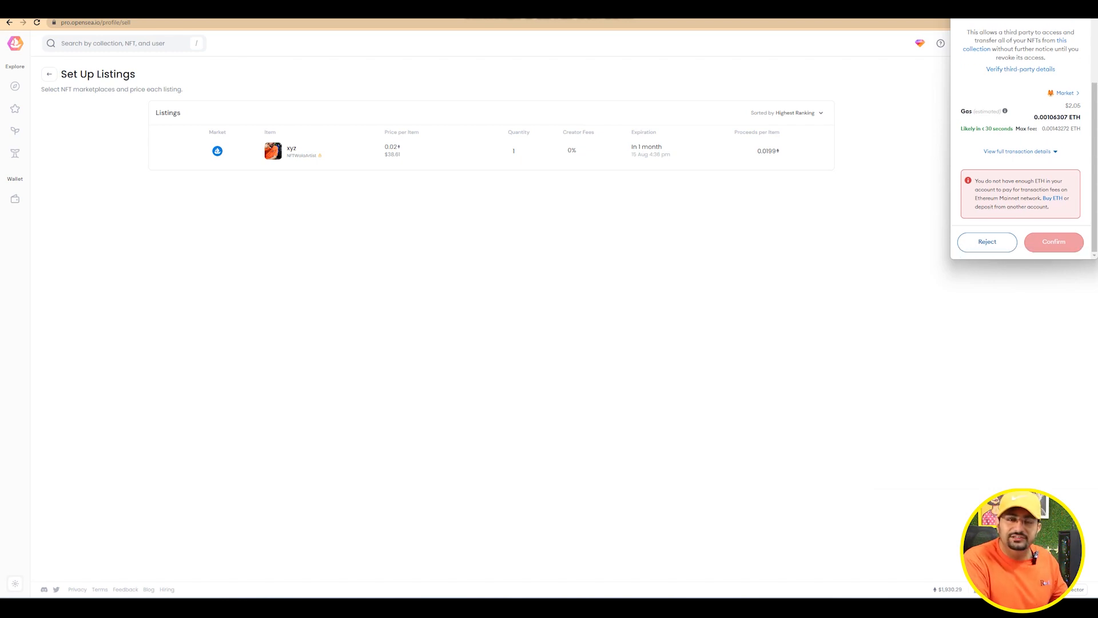